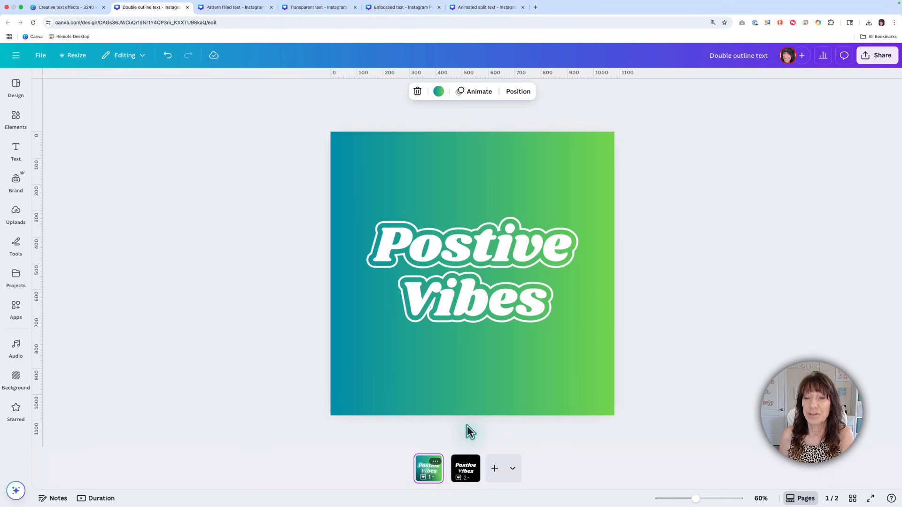
Step: Apply an Outline effect with thickness 200 and white color to the "Postive Vibes" text on page 2
{"action": "key", "text": "Right"}
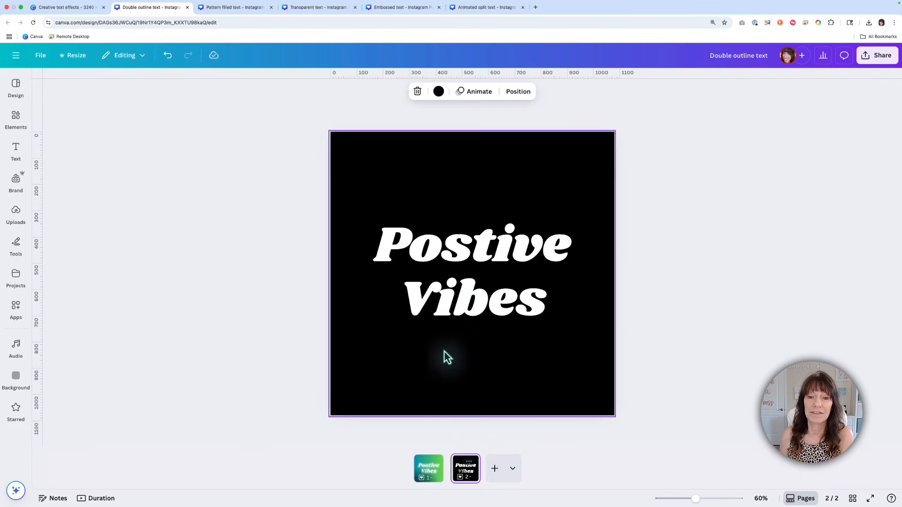
{"action": "left_click", "coordinate": [465, 296]}
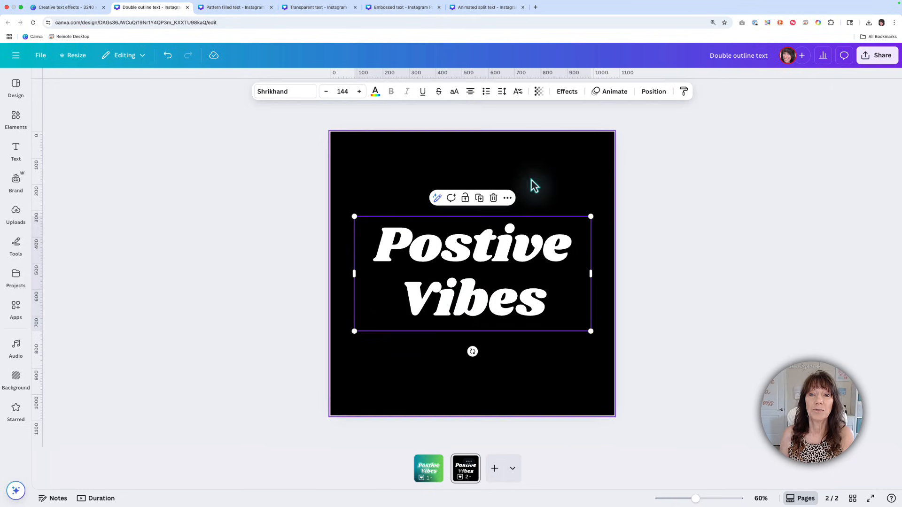
{"action": "left_click", "coordinate": [567, 93]}
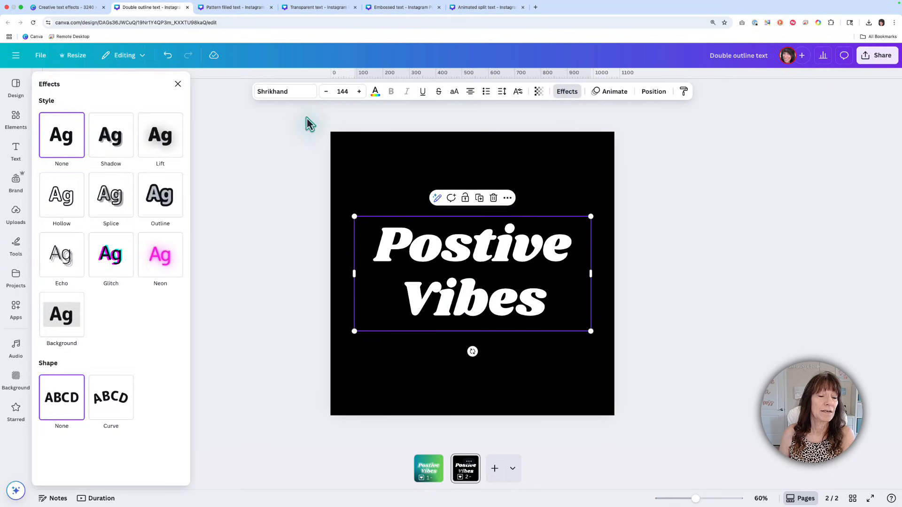
{"action": "left_click", "coordinate": [167, 210]}
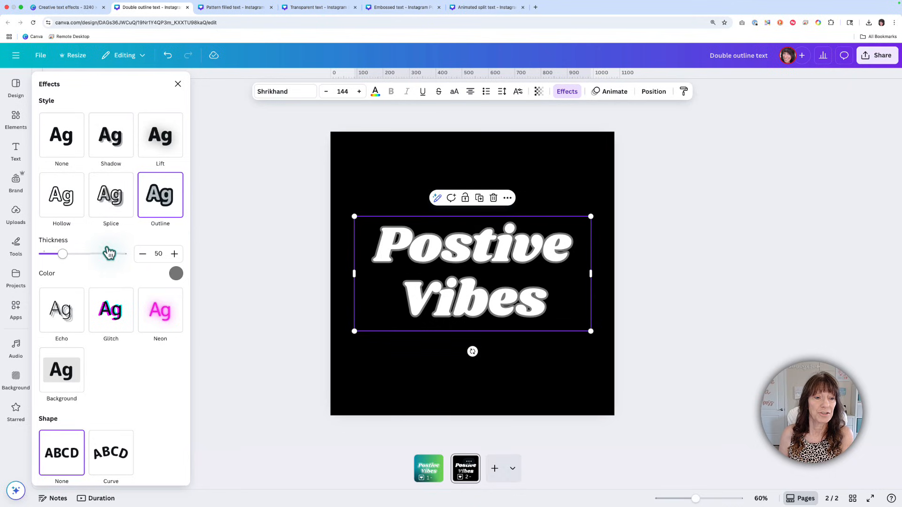
{"action": "left_click_drag", "start_coordinate": [66, 255], "coordinate": [124, 255]}
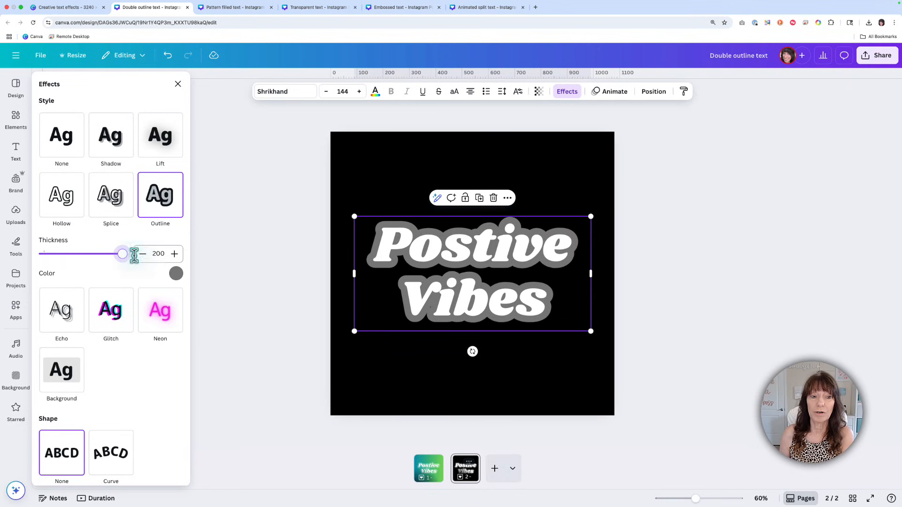
{"action": "left_click", "coordinate": [177, 276]}
{"action": "left_click", "coordinate": [115, 317]}
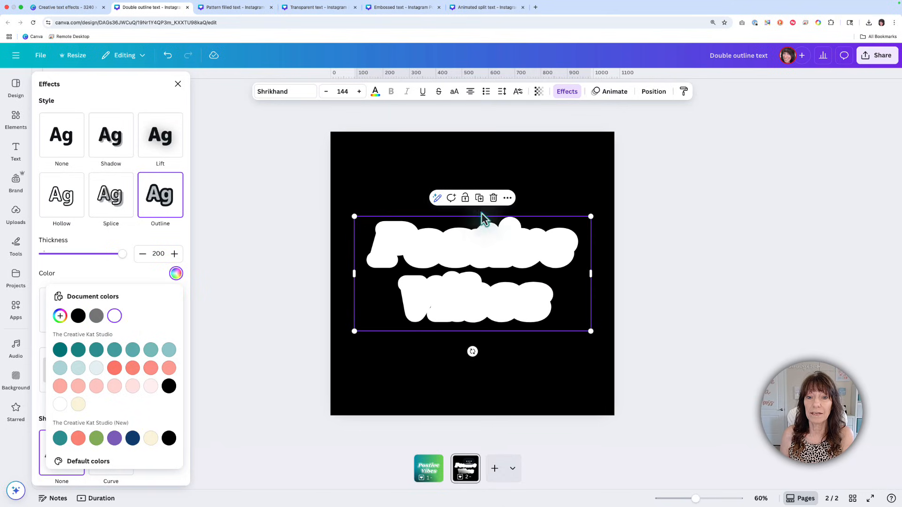
Step: Duplicate the outlined text in place and give the copy a black outline with thickness 144
{"action": "left_click_drag", "start_coordinate": [477, 226], "coordinate": [474, 250]}
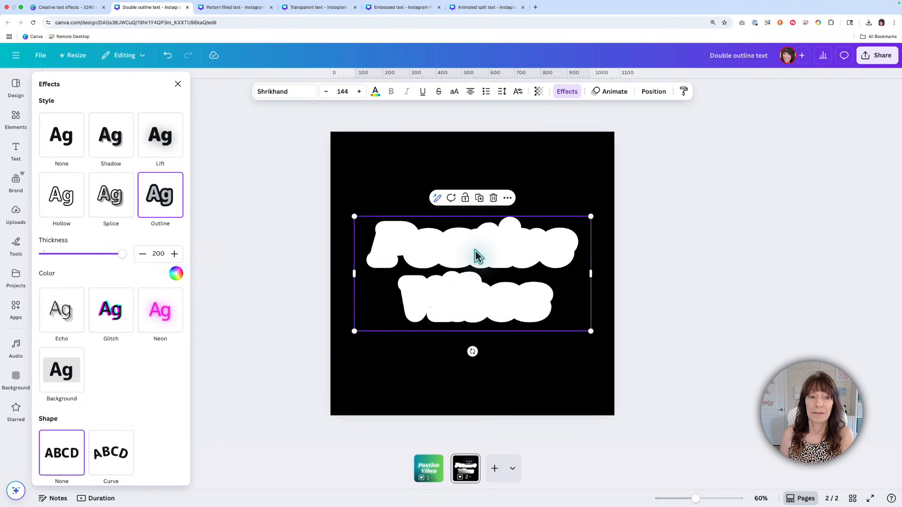
{"action": "left_click", "coordinate": [175, 273]}
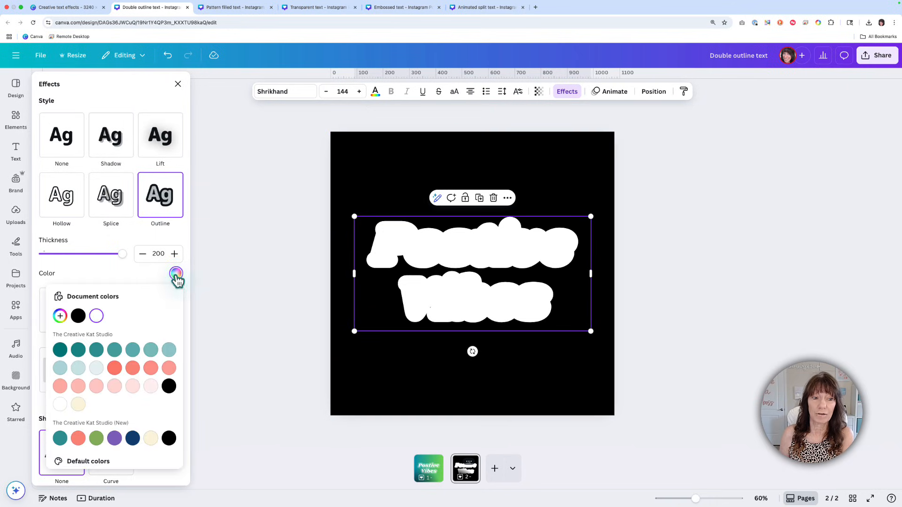
{"action": "left_click", "coordinate": [79, 316]}
{"action": "left_click_drag", "start_coordinate": [123, 258], "coordinate": [102, 258]}
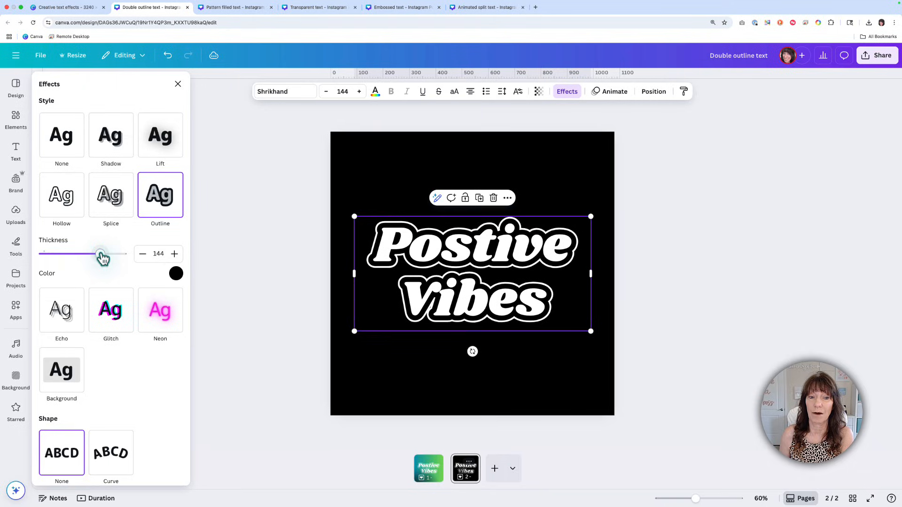
{"action": "left_click", "coordinate": [251, 254]}
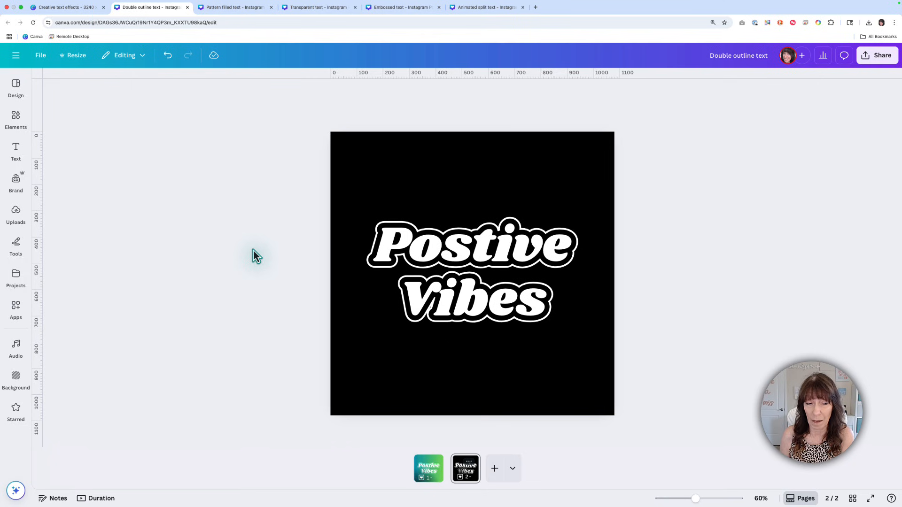
Step: Convert only page 2 to a PNG image with the Design to Image app
{"action": "left_click", "coordinate": [24, 309]}
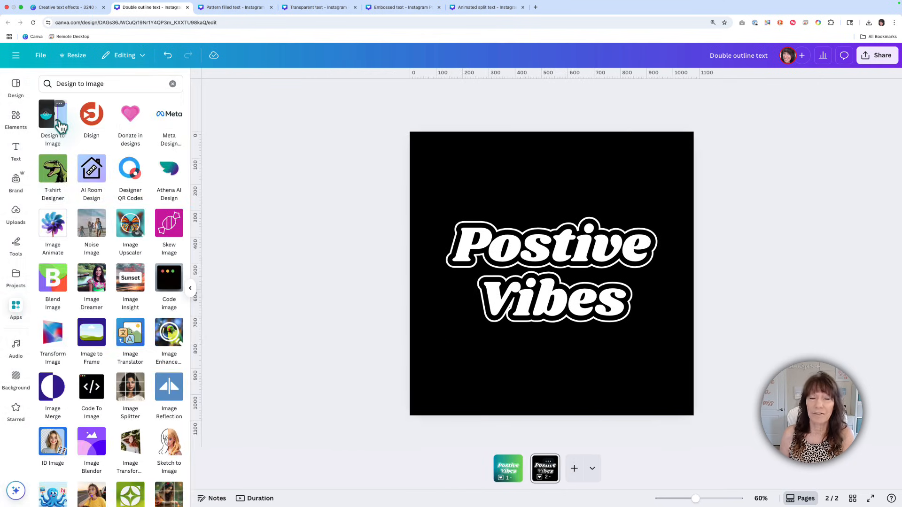
{"action": "left_click", "coordinate": [58, 122]}
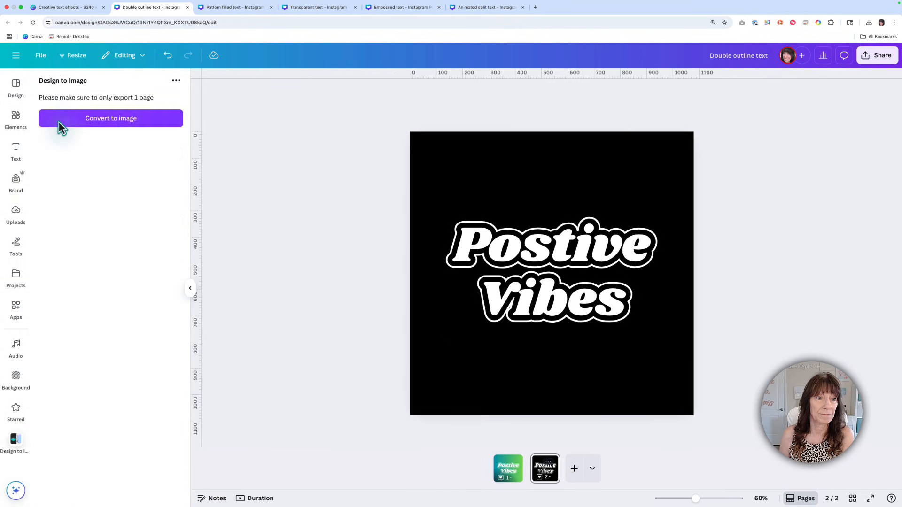
{"action": "left_click", "coordinate": [162, 123]}
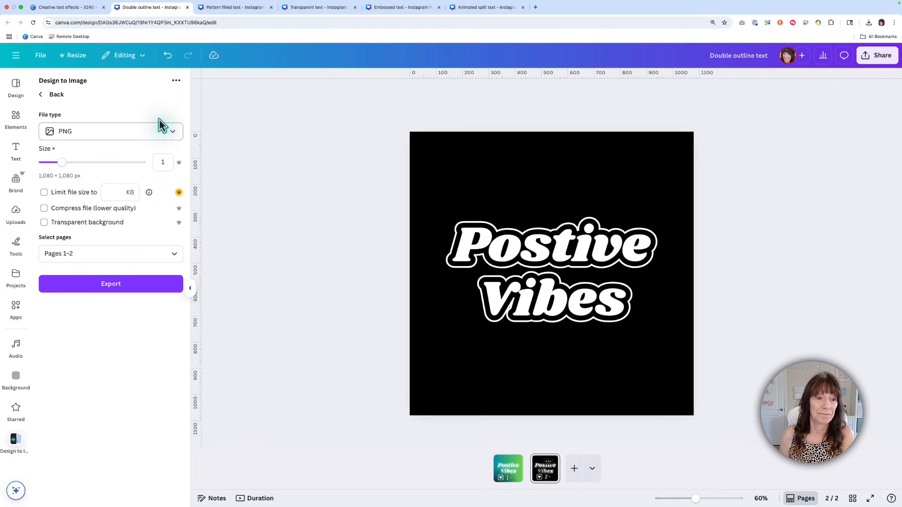
{"action": "left_click", "coordinate": [131, 250]}
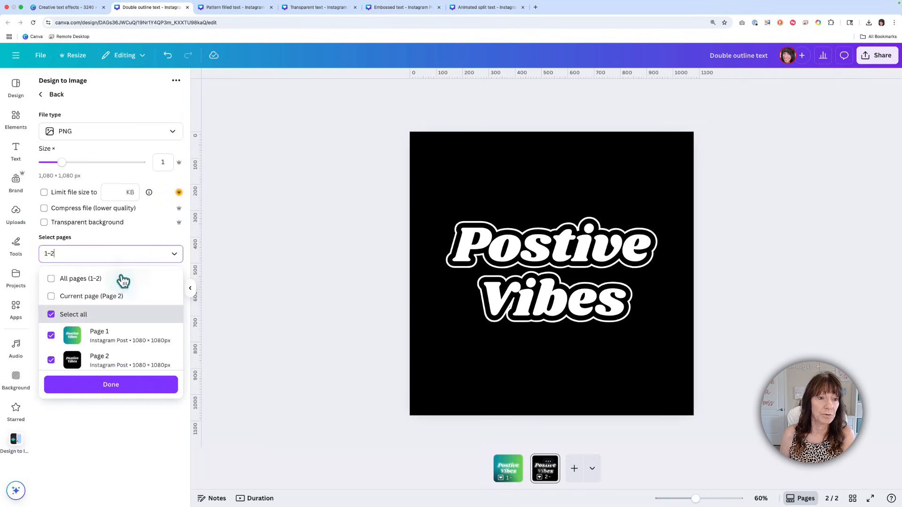
{"action": "left_click", "coordinate": [96, 280]}
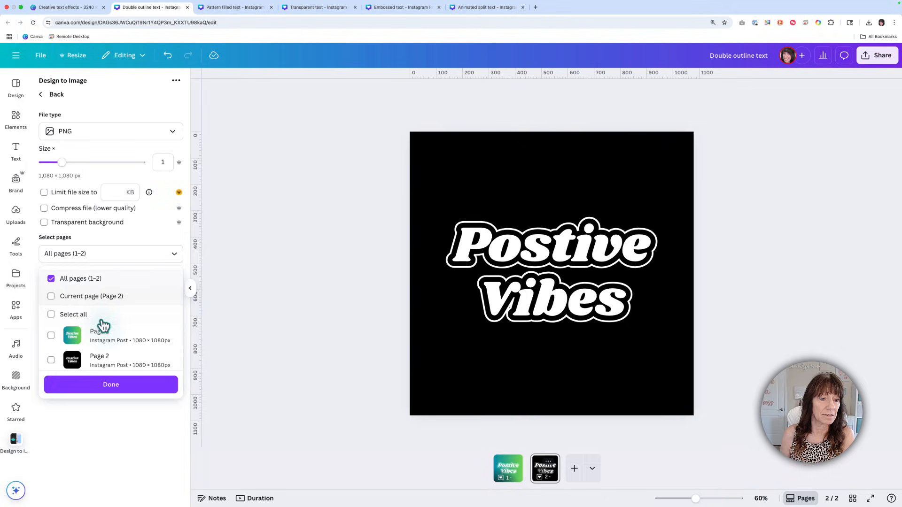
{"action": "left_click", "coordinate": [102, 366]}
{"action": "left_click", "coordinate": [139, 388]}
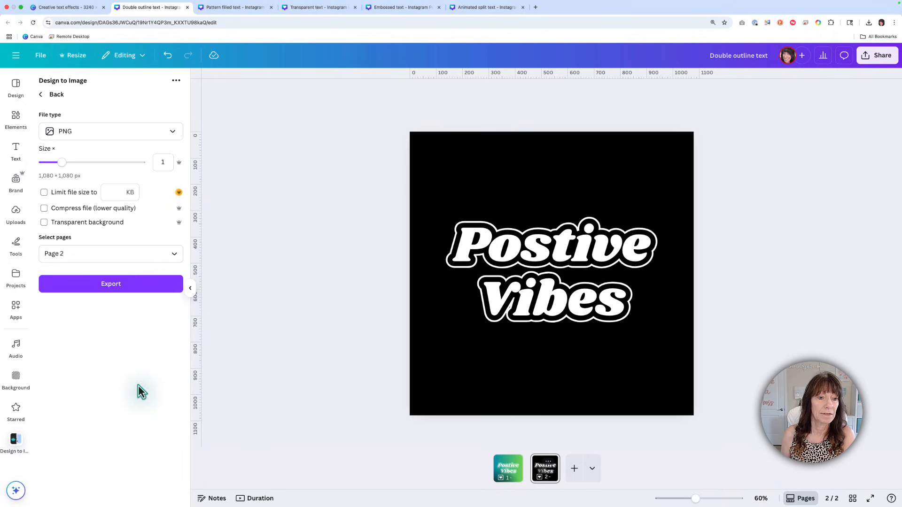
{"action": "left_click", "coordinate": [140, 288]}
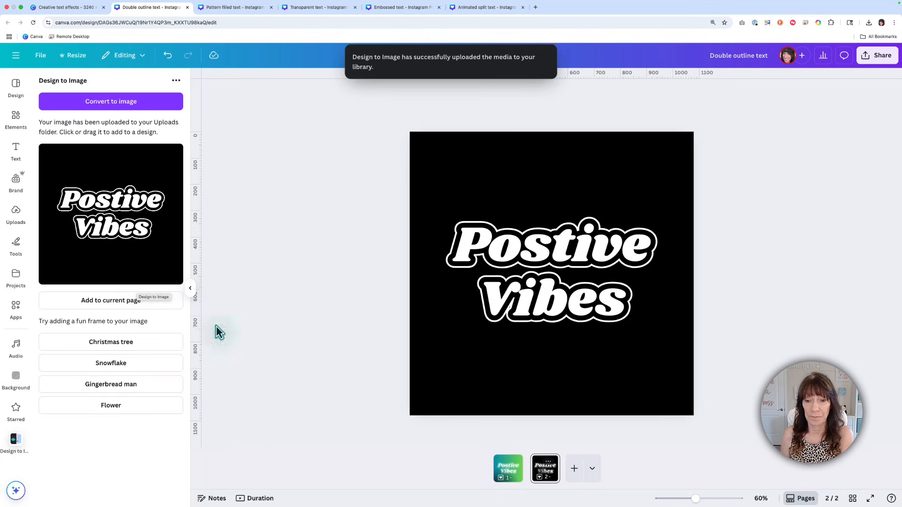
Step: Add a new page, place the converted image on it and enlarge it to cover most of the page
{"action": "left_click", "coordinate": [574, 470]}
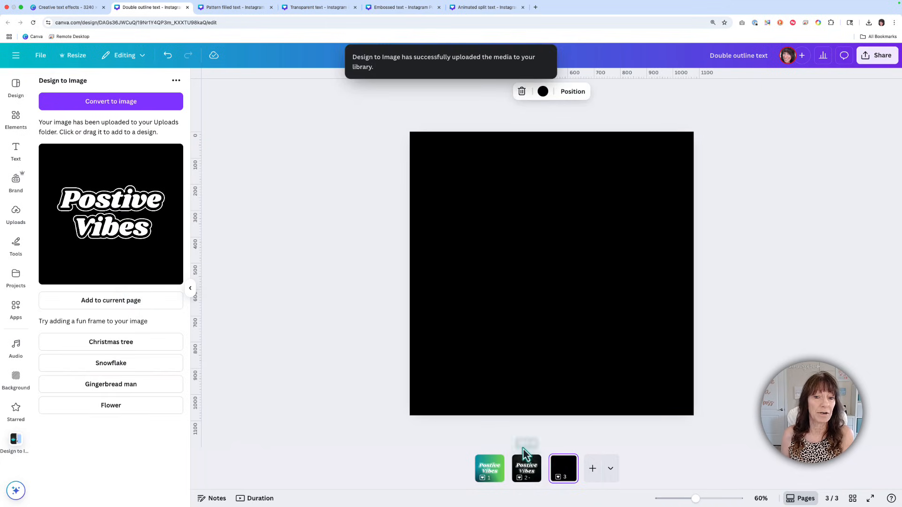
{"action": "left_click", "coordinate": [137, 306]}
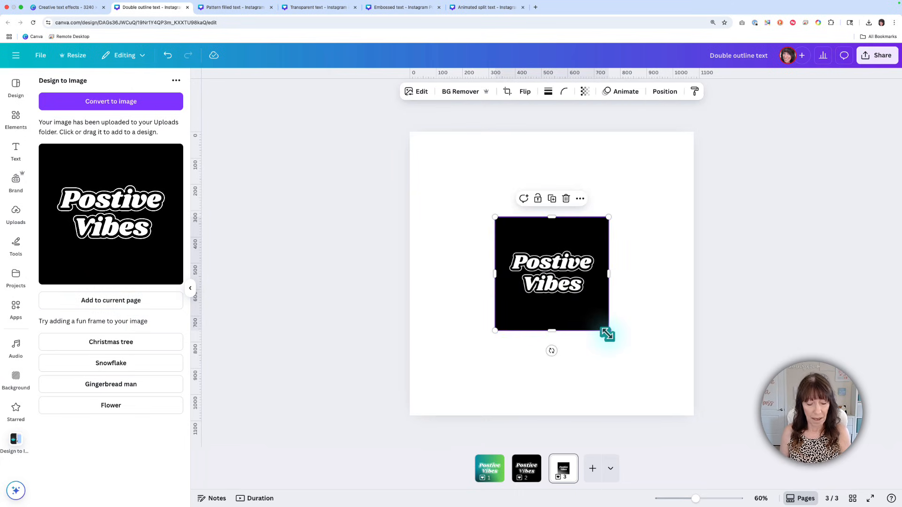
{"action": "left_click_drag", "start_coordinate": [608, 333], "coordinate": [661, 392]}
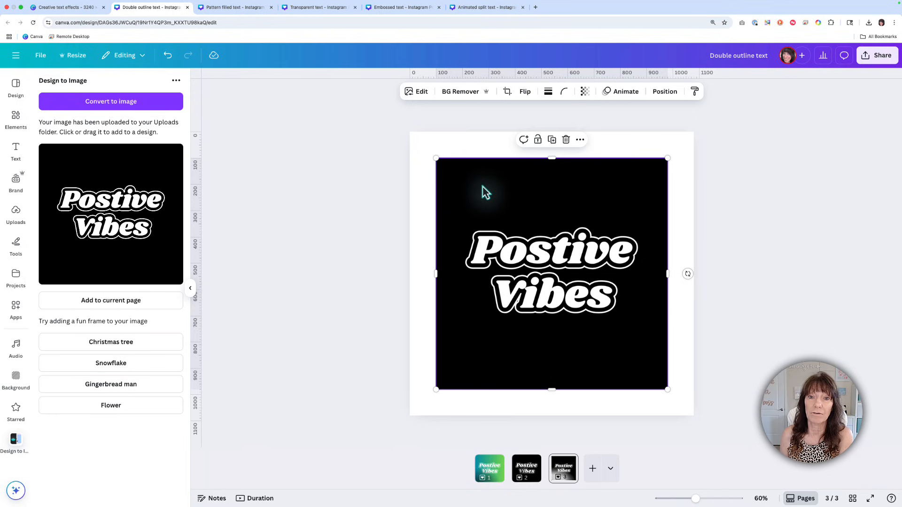
Step: Remove the image's background and fill the page with the default blue-to-purple gradient
{"action": "left_click", "coordinate": [465, 93]}
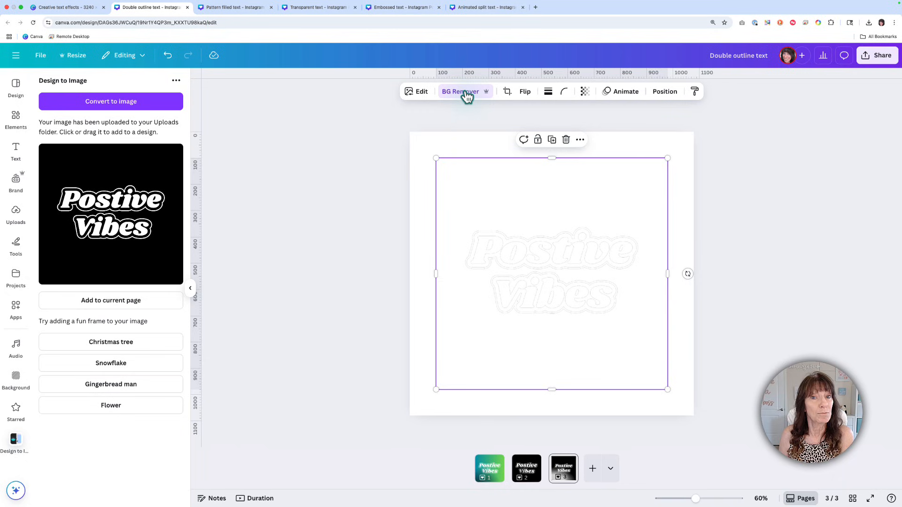
{"action": "left_click", "coordinate": [468, 144]}
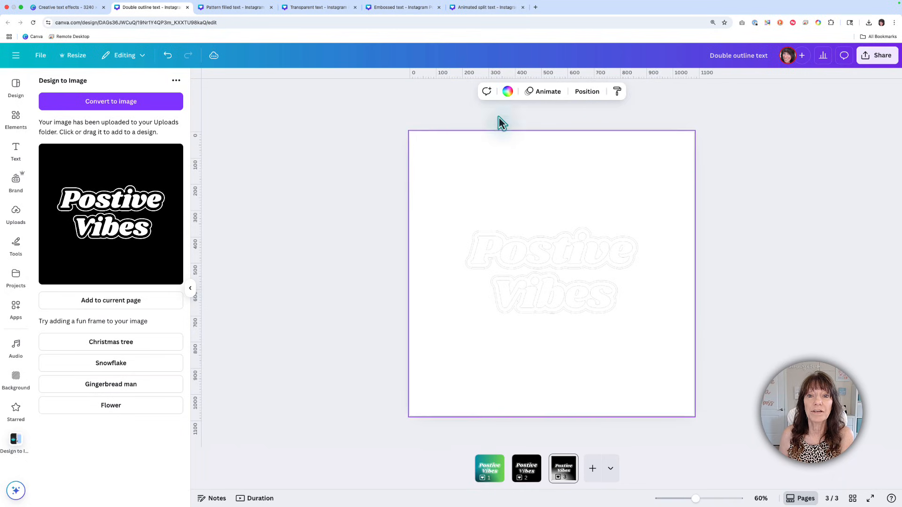
{"action": "left_click", "coordinate": [509, 92]}
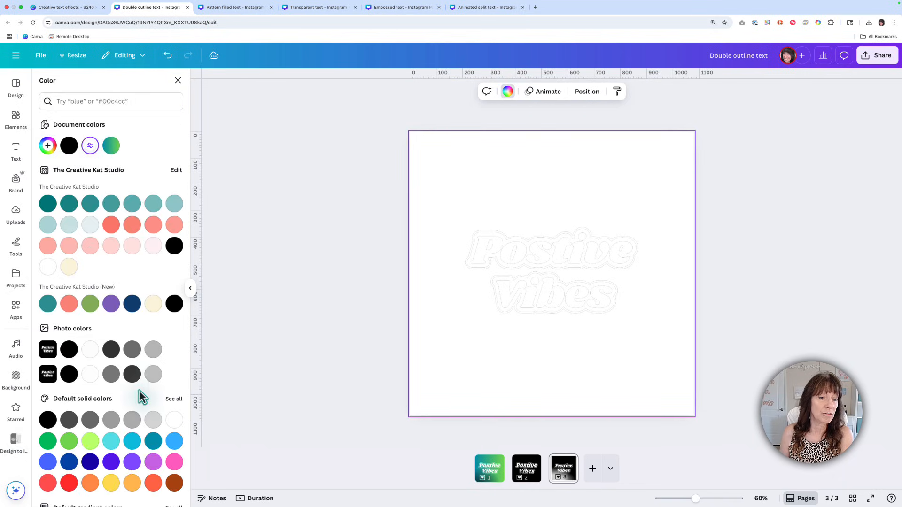
{"action": "scroll", "coordinate": [141, 396], "scroll_direction": "down", "scroll_amount": 2}
{"action": "left_click", "coordinate": [132, 470]}
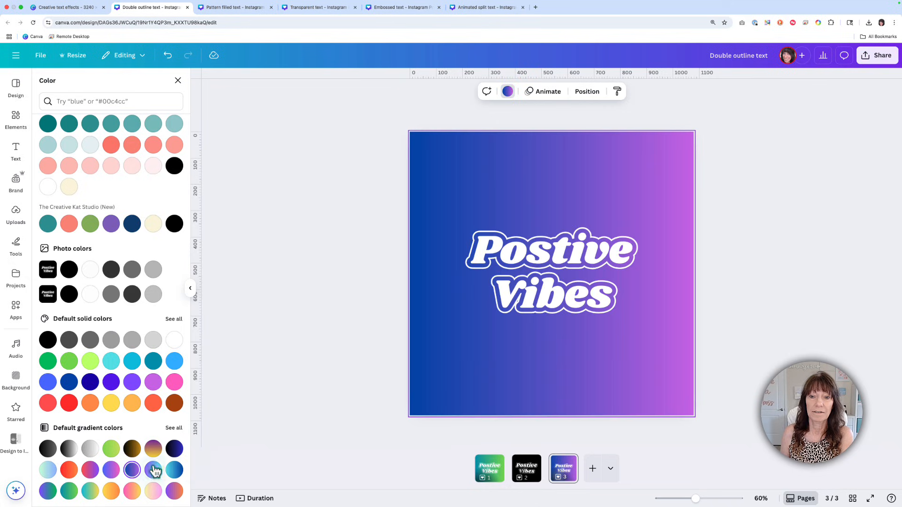
Step: Enlarge the double-outline text image to the full size of the page
{"action": "left_click", "coordinate": [551, 367]}
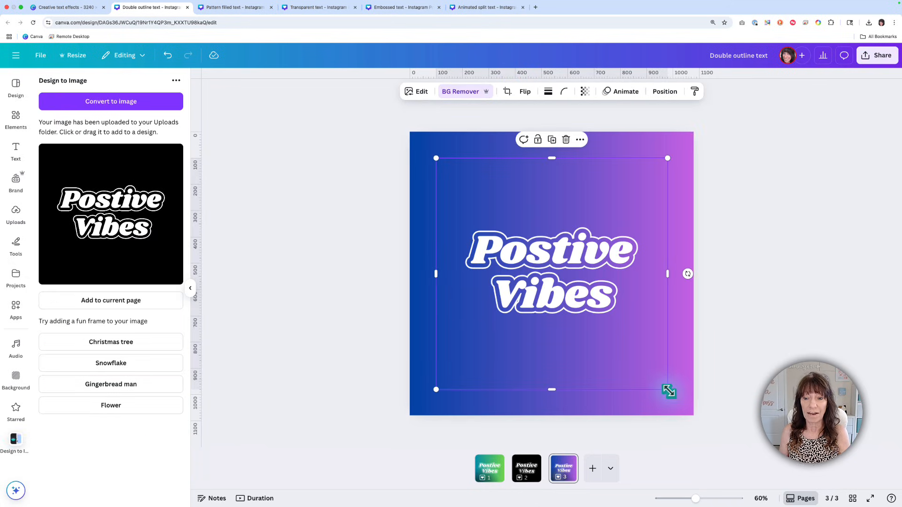
{"action": "left_click_drag", "start_coordinate": [668, 391], "coordinate": [694, 417]}
{"action": "left_click", "coordinate": [756, 389]}
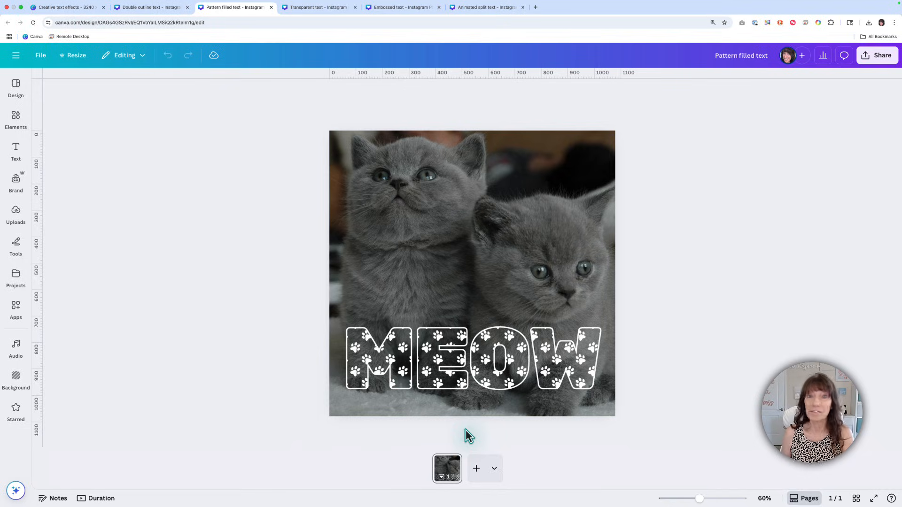
Step: Add a blank page to the Pattern filled text design and place the uploaded black paw-print pattern on it
{"action": "left_click", "coordinate": [476, 469]}
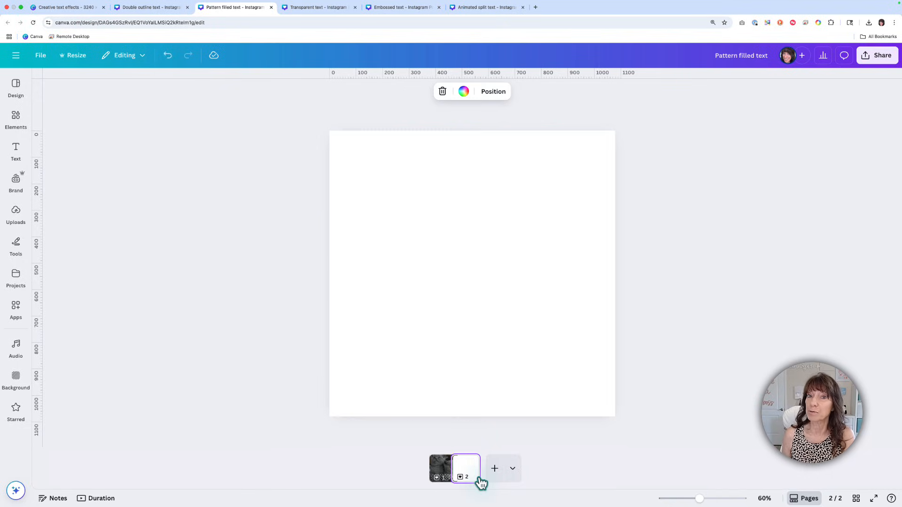
{"action": "left_click", "coordinate": [17, 217]}
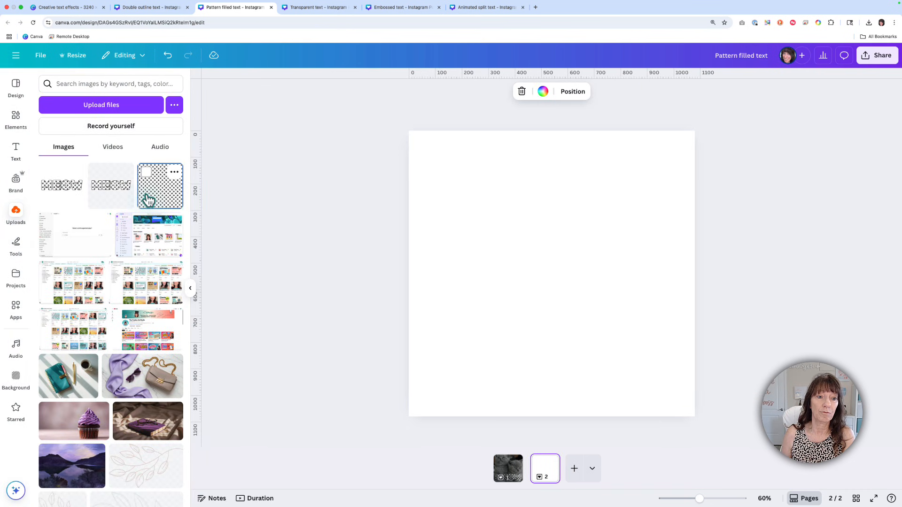
{"action": "left_click", "coordinate": [148, 198]}
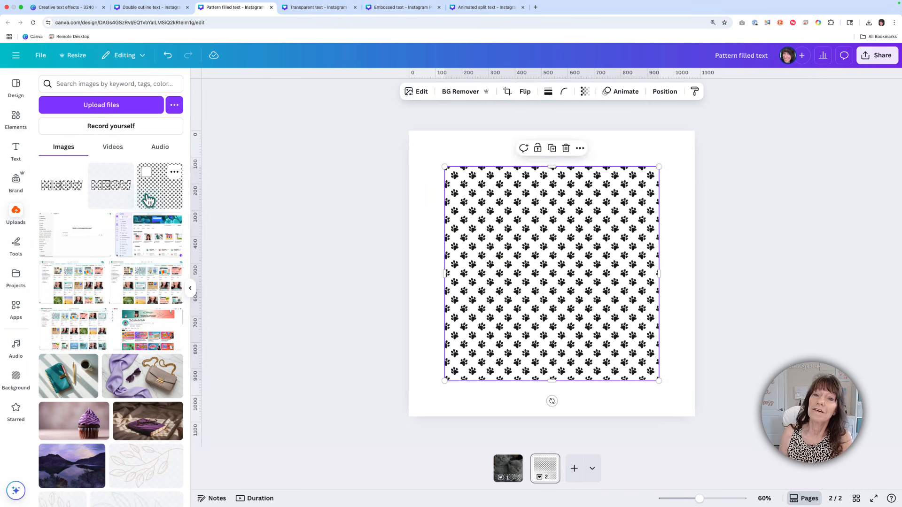
Step: Create the text "MEOW" in the FontFrame app and fill it with the selected paw-print image
{"action": "left_click", "coordinate": [17, 308]}
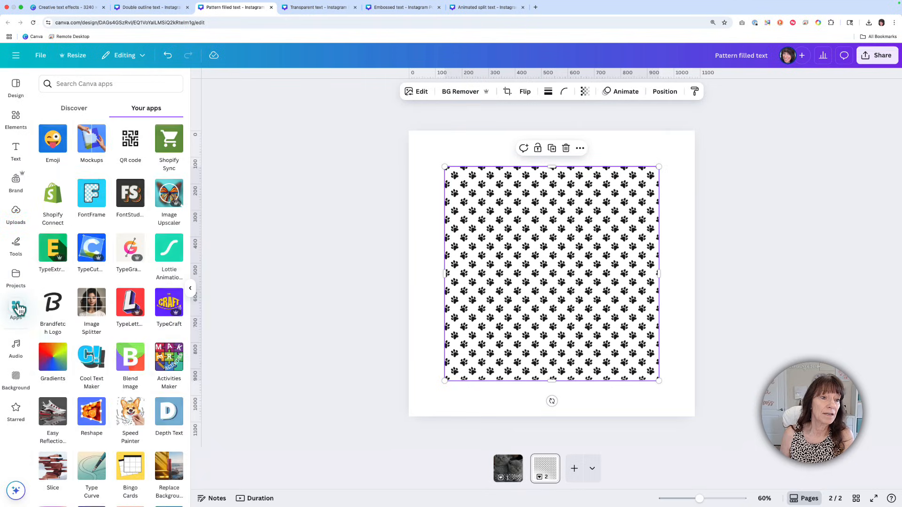
{"action": "left_click", "coordinate": [91, 206]}
{"action": "left_click", "coordinate": [117, 216]}
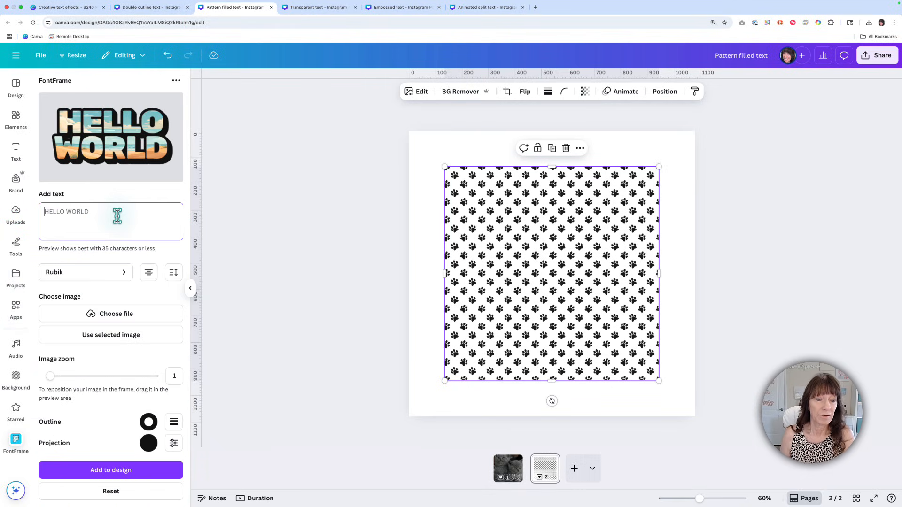
{"action": "type", "text": "MEOW"}
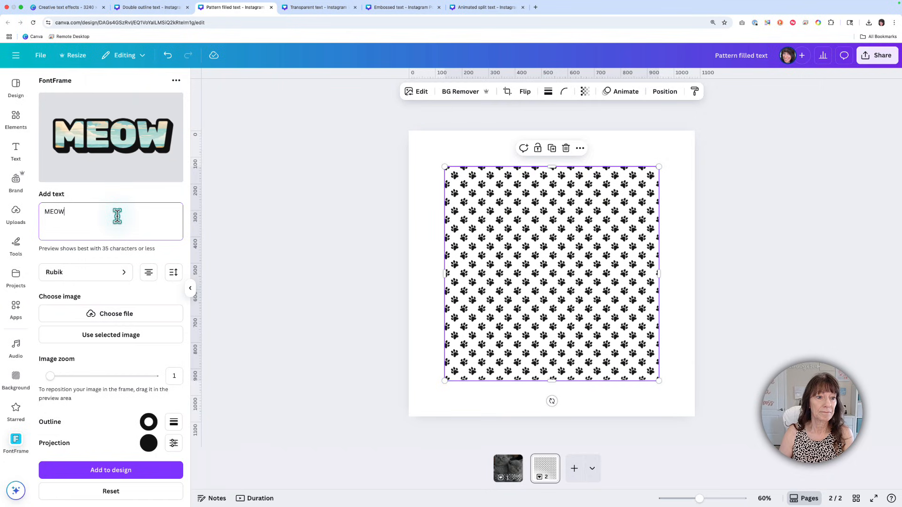
{"action": "left_click", "coordinate": [156, 338]}
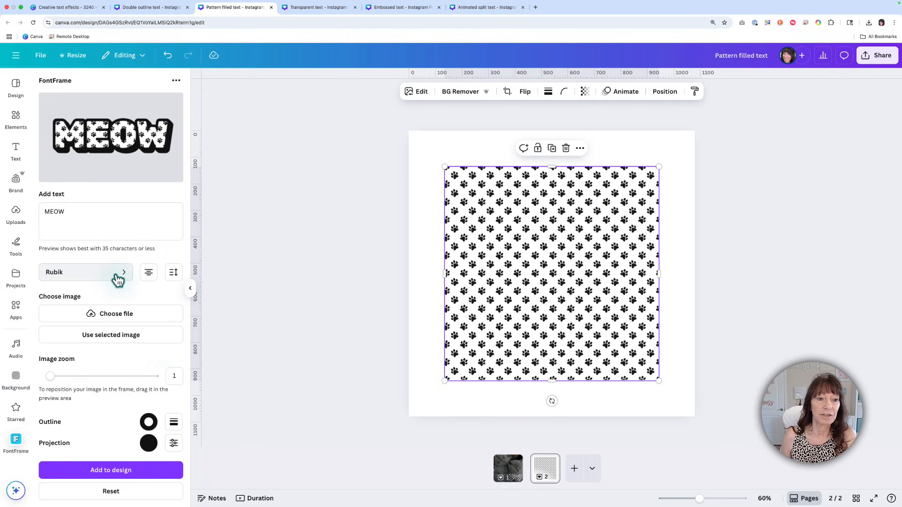
Step: Set the outline's border weight for the MEOW text to 21
{"action": "scroll", "coordinate": [158, 314], "scroll_direction": "down", "scroll_amount": 1}
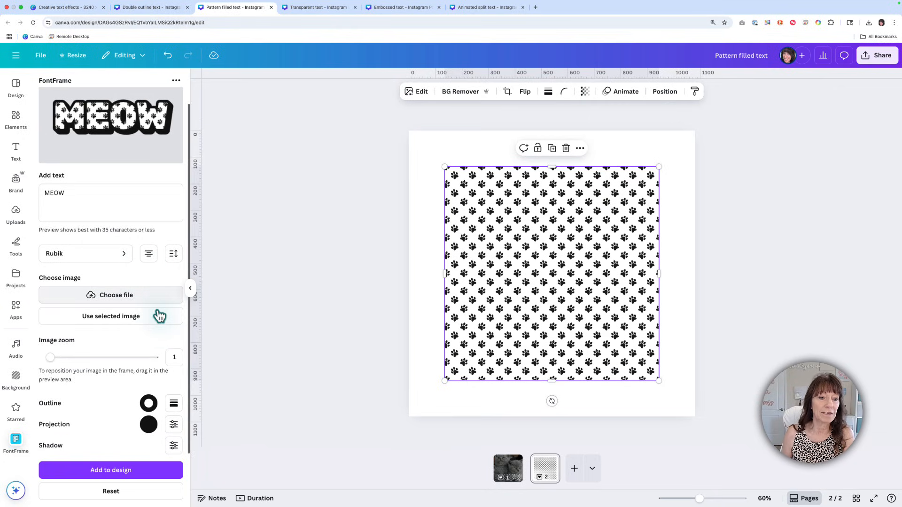
{"action": "left_click", "coordinate": [173, 404]}
{"action": "left_click_drag", "start_coordinate": [127, 445], "coordinate": [93, 446]}
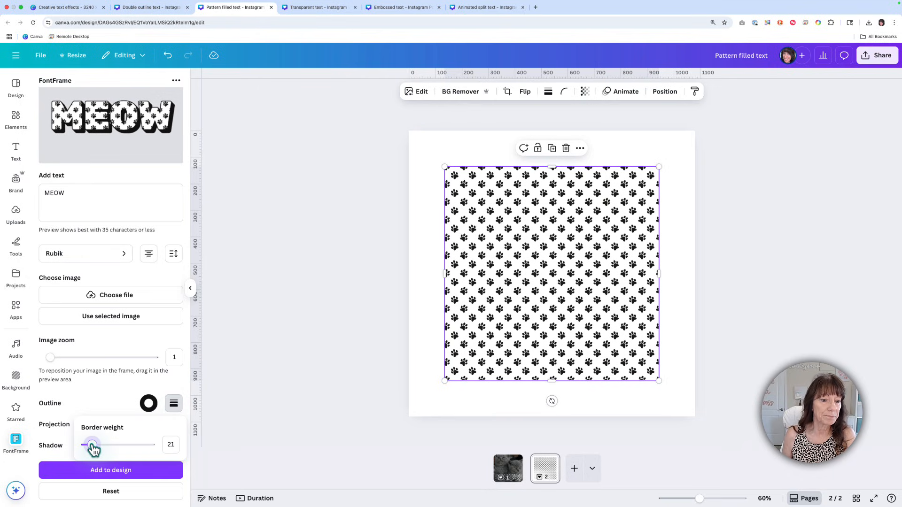
Step: Set the projection length and projection angle of the MEOW text to 0
{"action": "left_click", "coordinate": [104, 392]}
{"action": "left_click", "coordinate": [174, 424]}
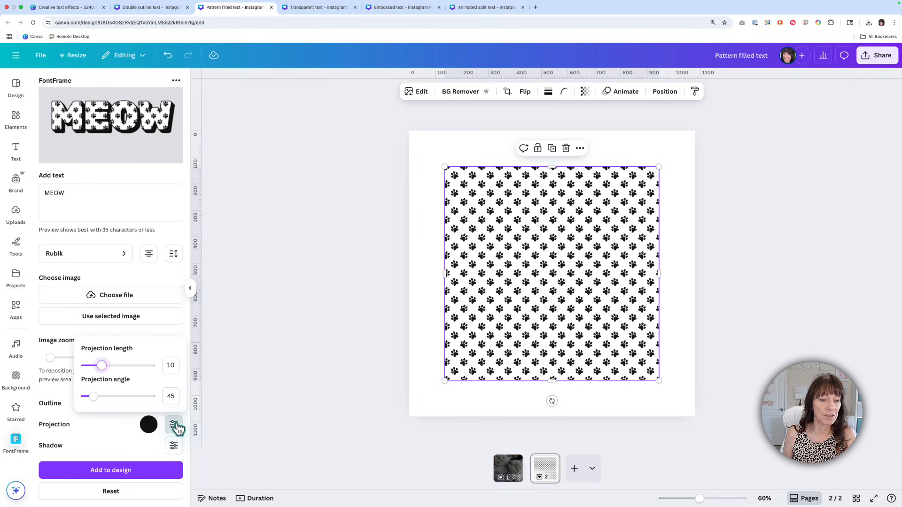
{"action": "left_click_drag", "start_coordinate": [105, 370], "coordinate": [71, 367]}
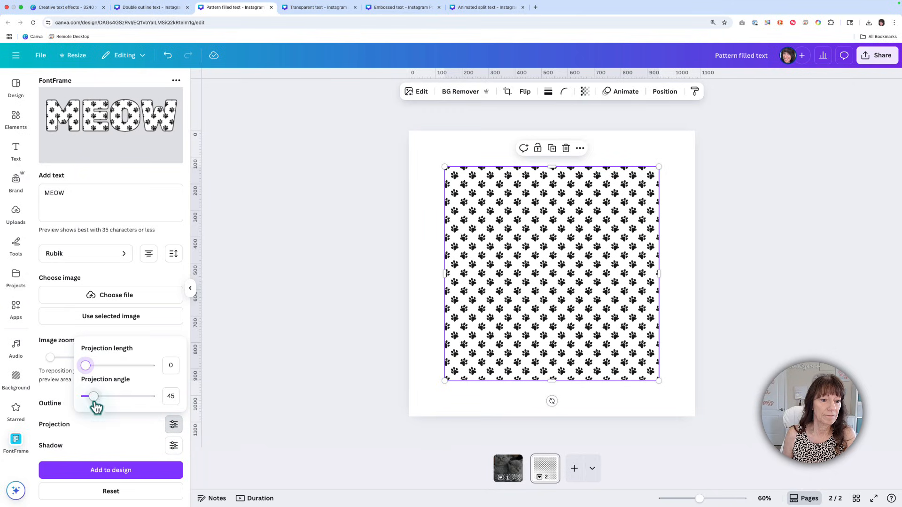
{"action": "left_click_drag", "start_coordinate": [93, 397], "coordinate": [60, 397]}
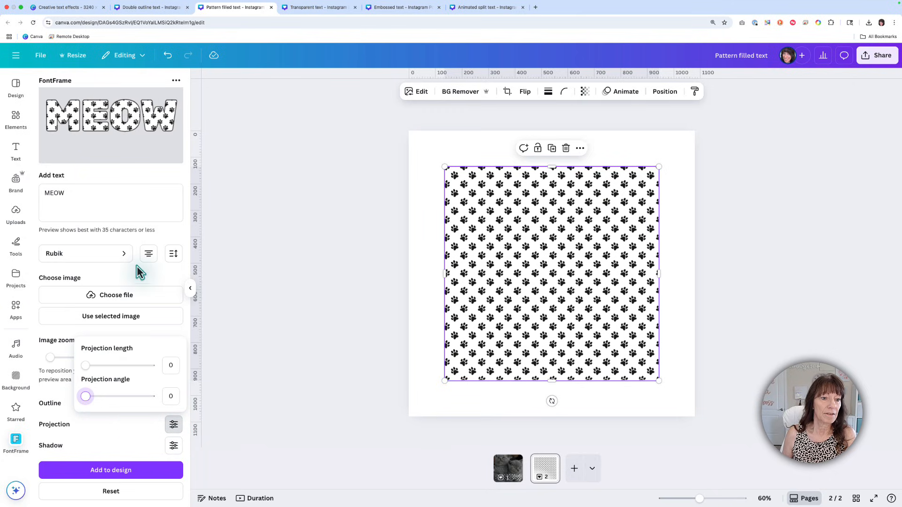
{"action": "left_click", "coordinate": [137, 280]}
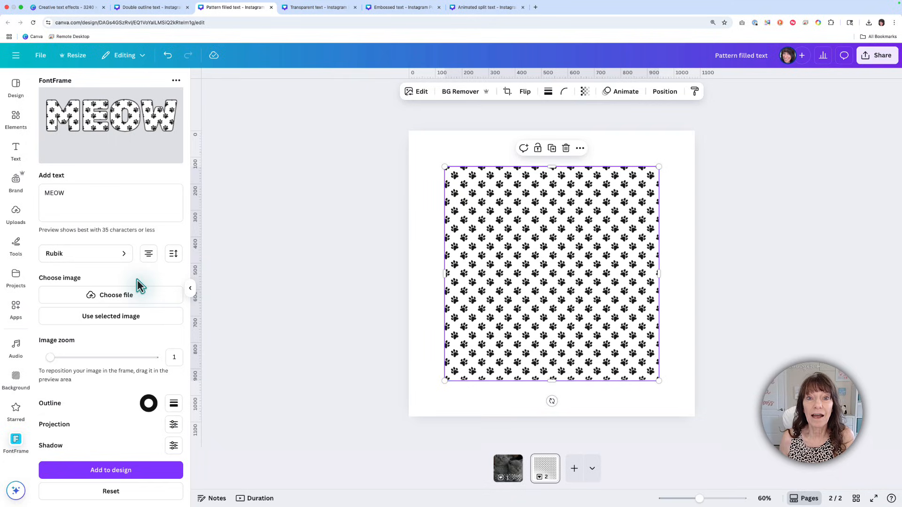
Step: Add a blank third page, place the FontFrame MEOW text on it and enlarge it to the page width
{"action": "left_click", "coordinate": [574, 469]}
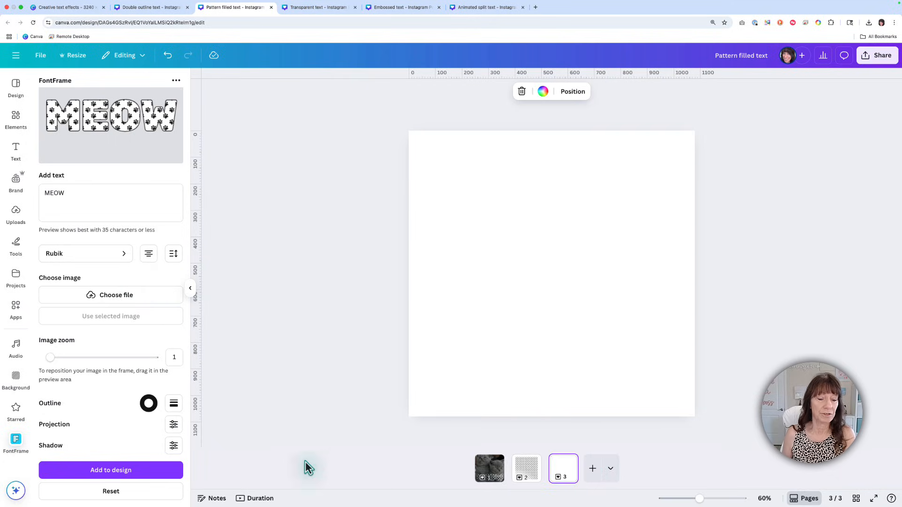
{"action": "left_click", "coordinate": [103, 474]}
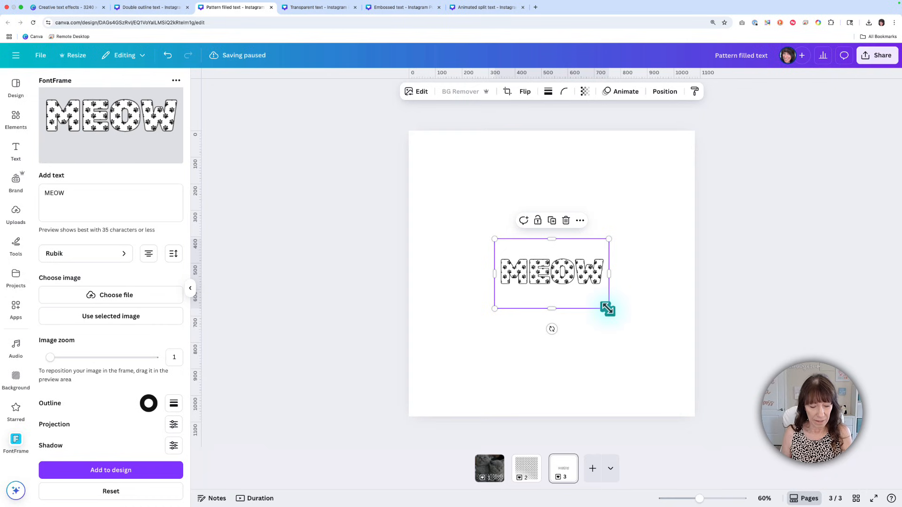
{"action": "left_click_drag", "start_coordinate": [608, 309], "coordinate": [682, 377]}
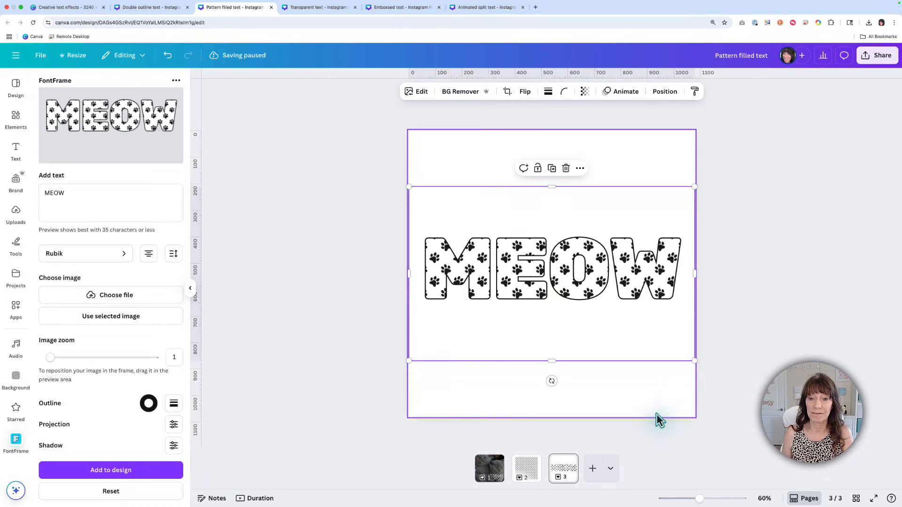
{"action": "left_click", "coordinate": [653, 413]}
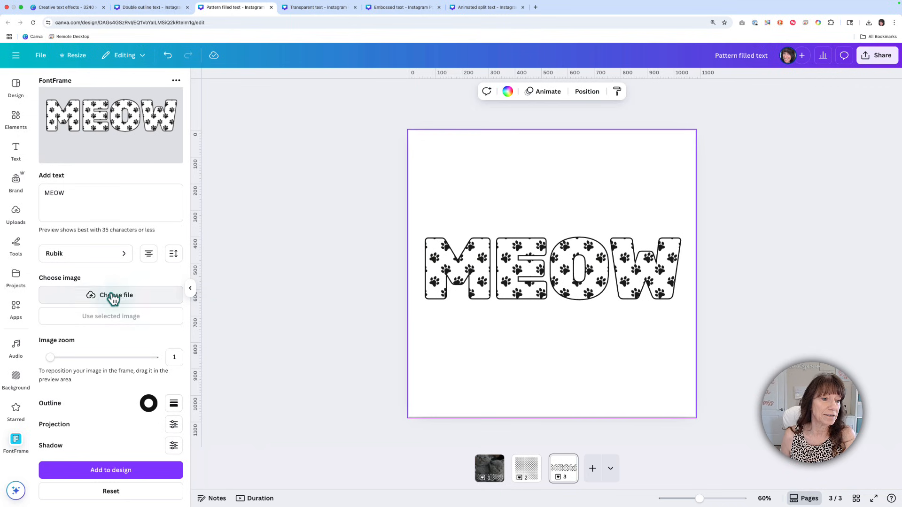
Step: Export only the current page 3 as a PNG image at size 3.125 using the Design to Image app
{"action": "left_click", "coordinate": [16, 309]}
{"action": "scroll", "coordinate": [128, 264], "scroll_direction": "down", "scroll_amount": 5}
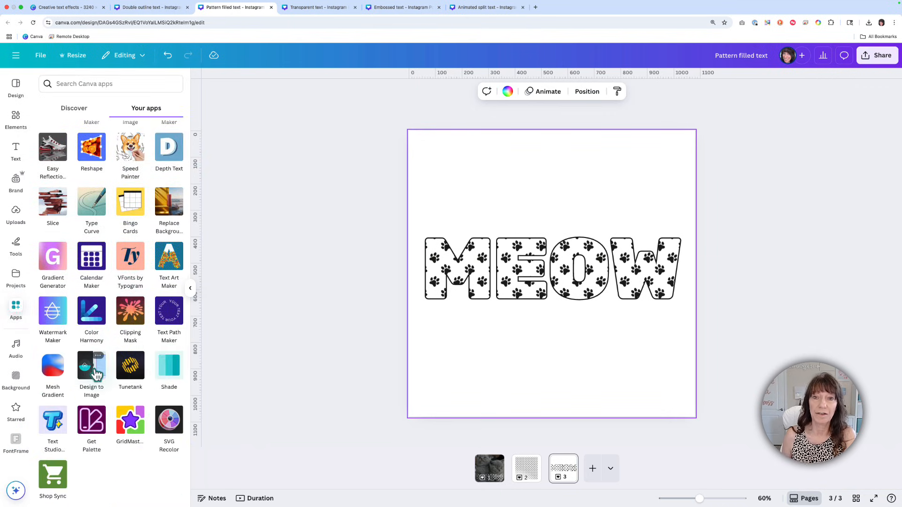
{"action": "left_click", "coordinate": [93, 371]}
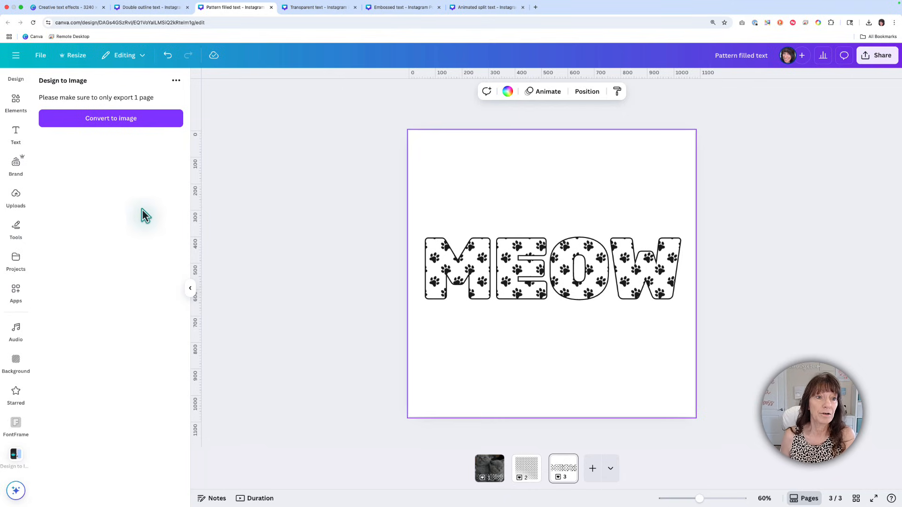
{"action": "left_click", "coordinate": [158, 126]}
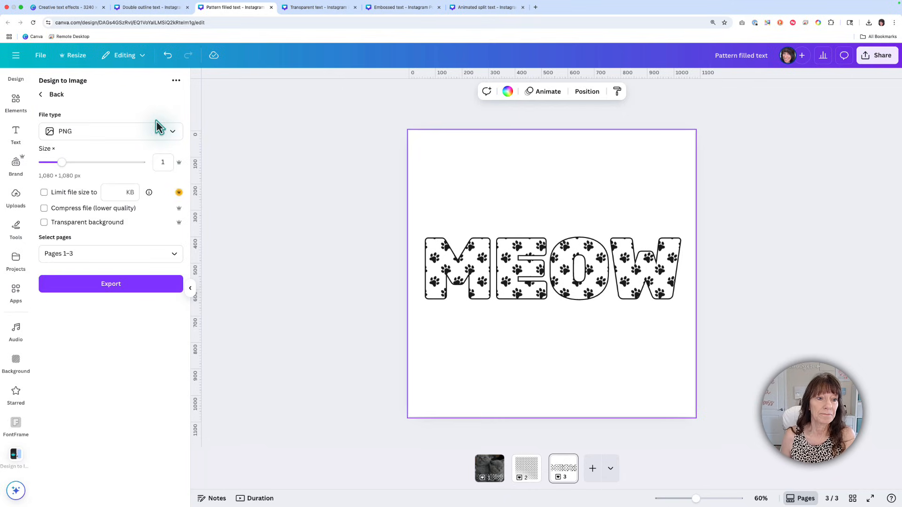
{"action": "left_click", "coordinate": [153, 254]}
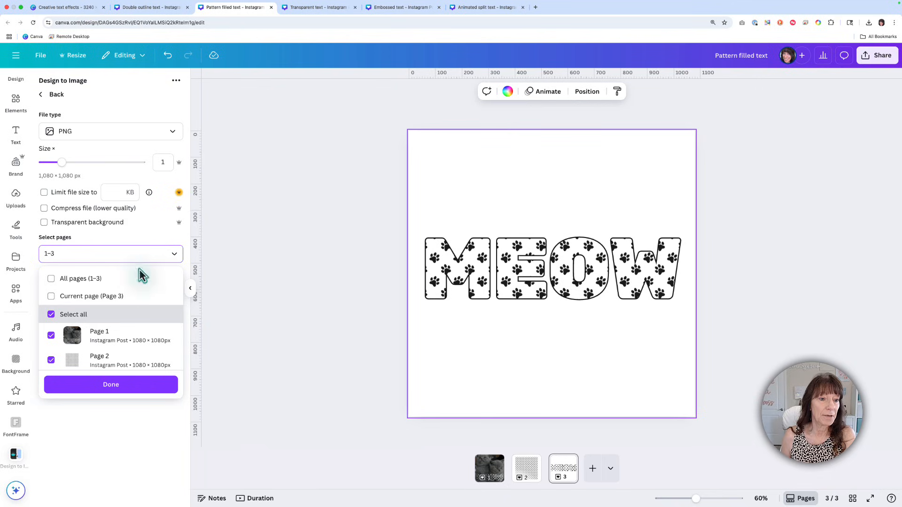
{"action": "left_click", "coordinate": [112, 297]}
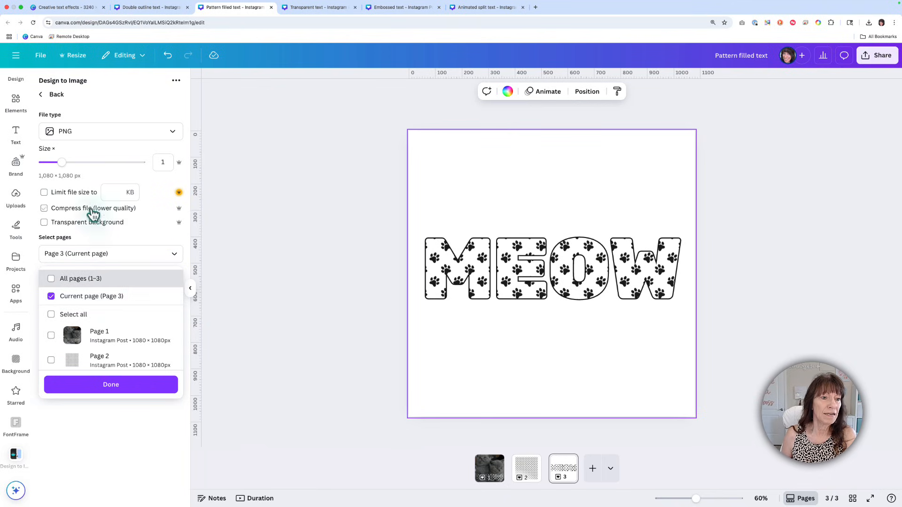
{"action": "left_click_drag", "start_coordinate": [62, 163], "coordinate": [150, 165]}
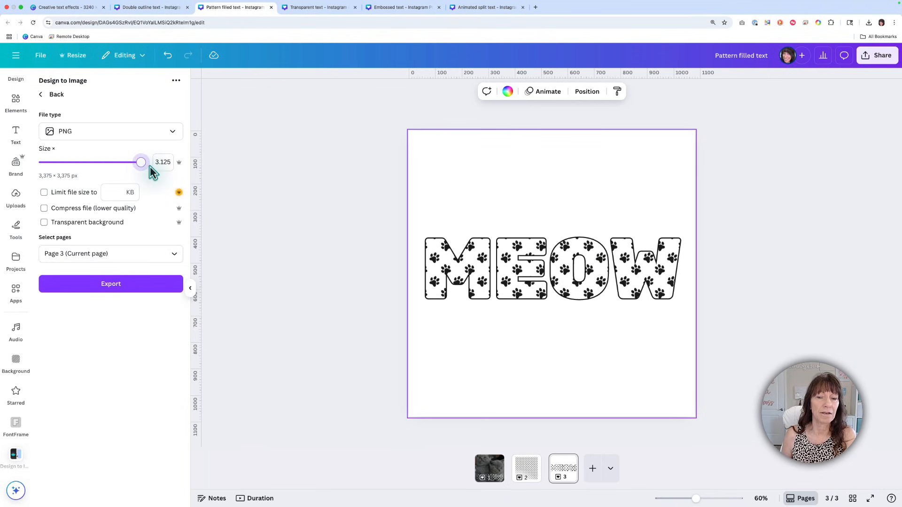
{"action": "left_click", "coordinate": [148, 289]}
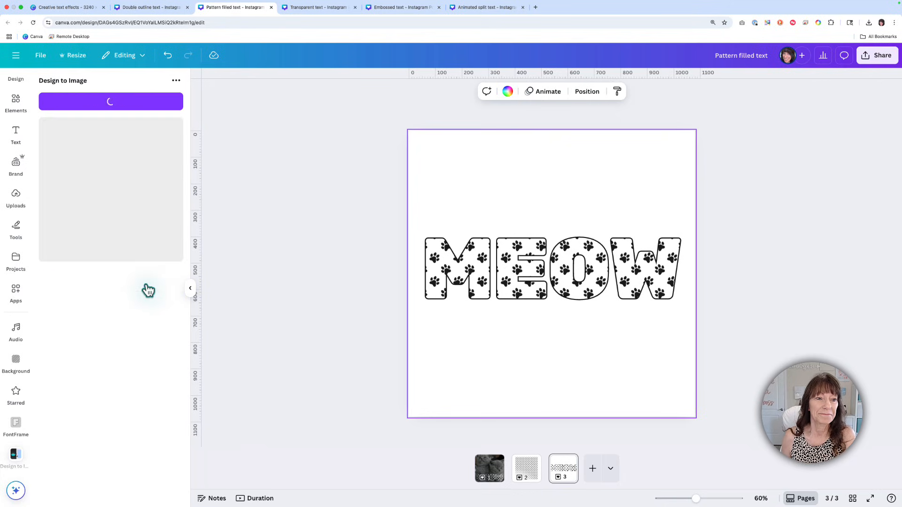
Step: Add a blank fourth page, place the converted MEOW image on it and enlarge it to most of the page
{"action": "left_click", "coordinate": [594, 470]}
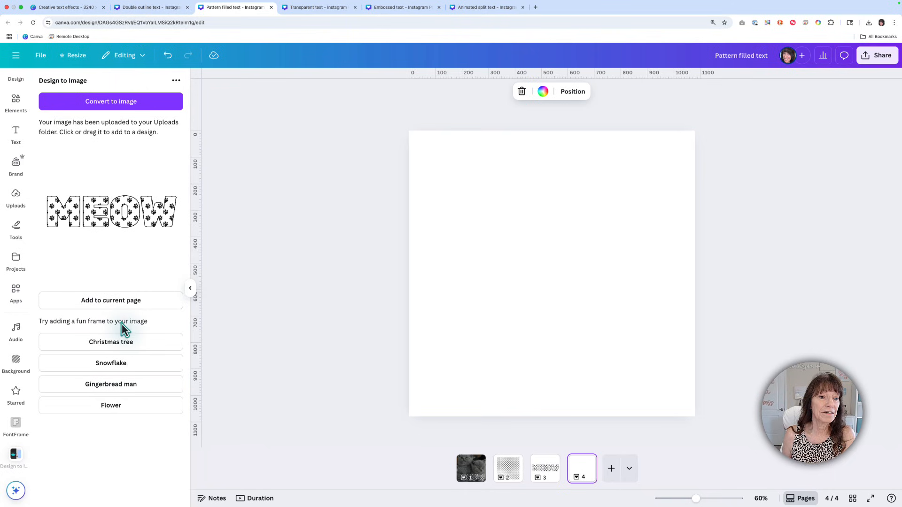
{"action": "left_click", "coordinate": [123, 305]}
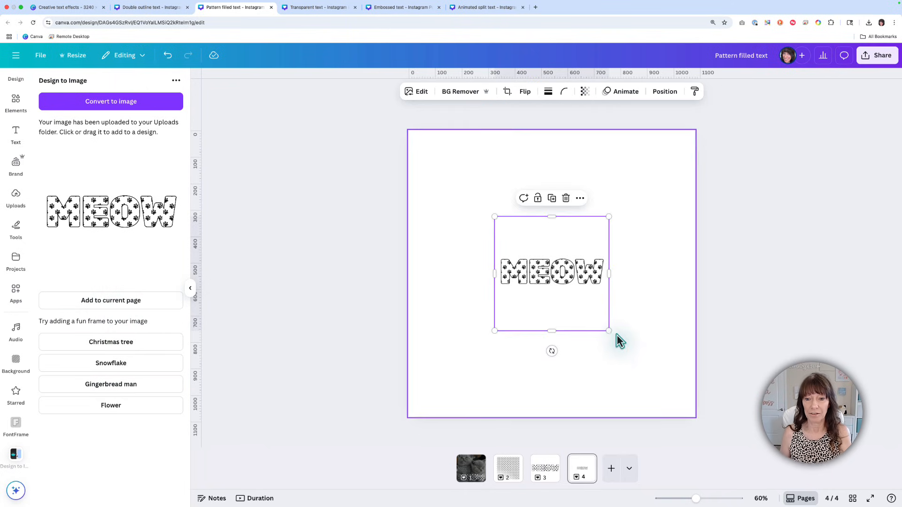
{"action": "left_click_drag", "start_coordinate": [609, 332], "coordinate": [671, 381]}
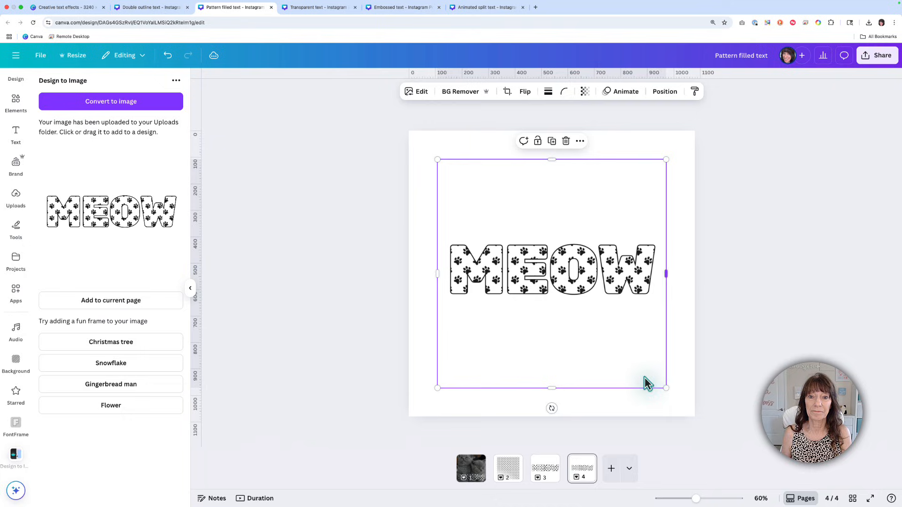
{"action": "left_click", "coordinate": [425, 204]}
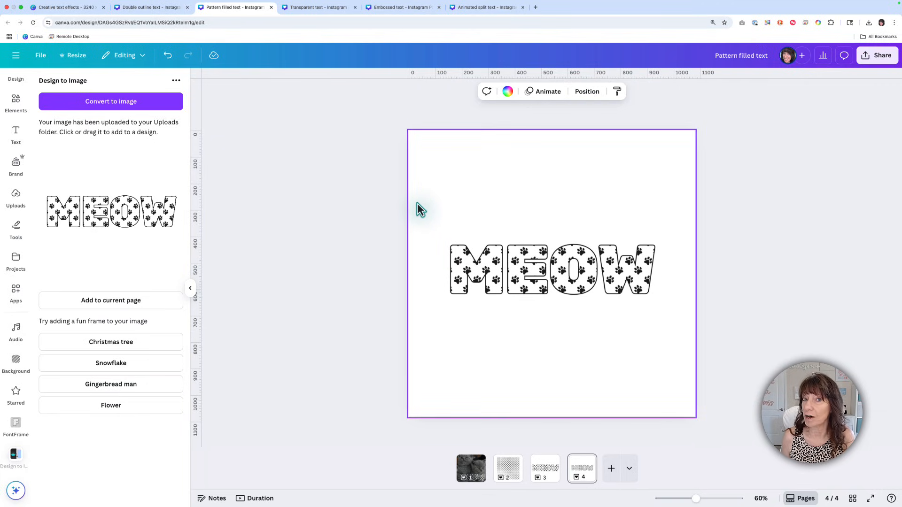
Step: Search the element photos for "cats" and add the photo of the cat wearing pink sunglasses to the page
{"action": "left_click", "coordinate": [17, 105]}
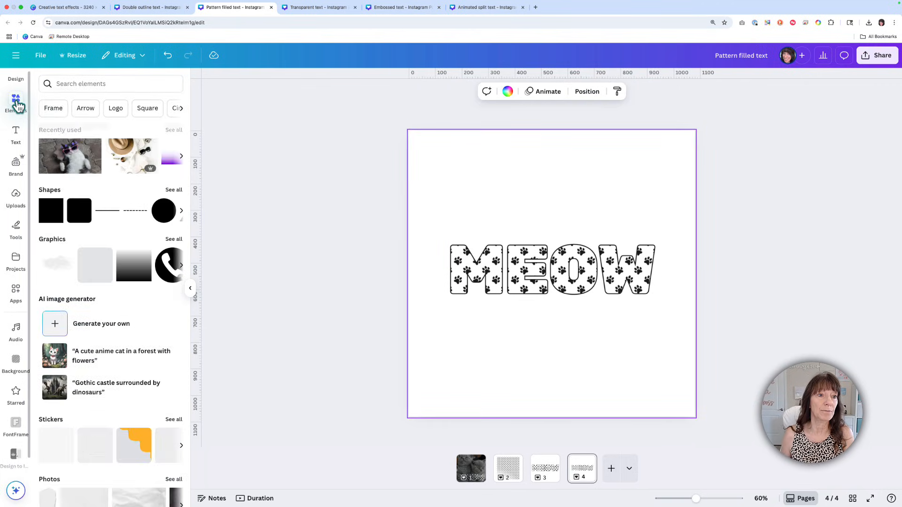
{"action": "left_click", "coordinate": [92, 85]}
{"action": "type", "text": "cats"}
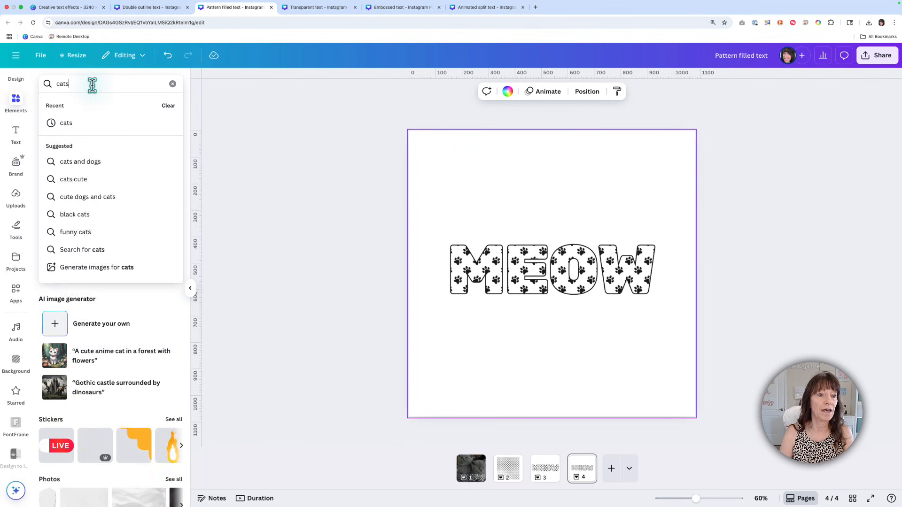
{"action": "key", "text": "Return"}
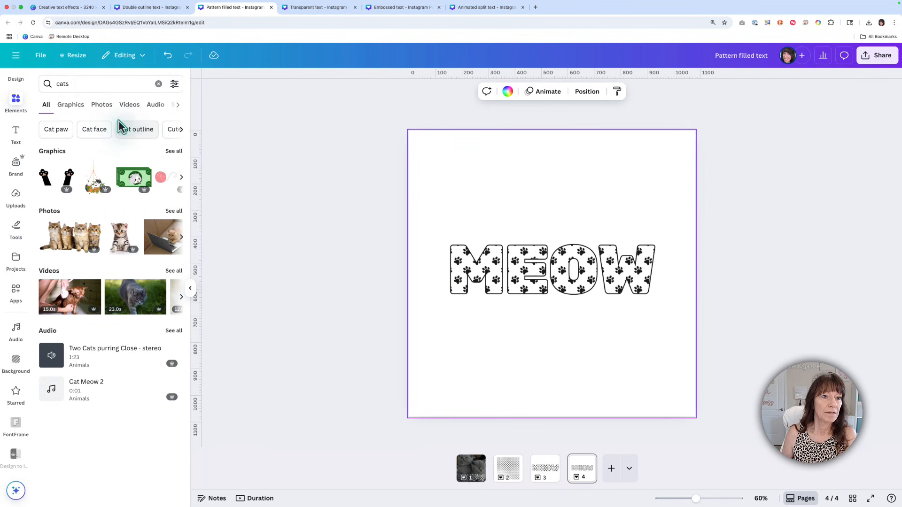
{"action": "left_click", "coordinate": [109, 106]}
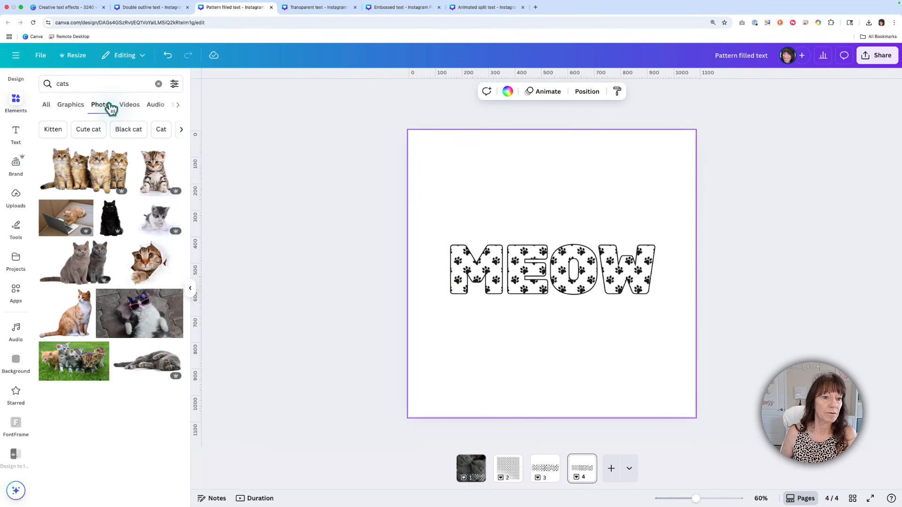
{"action": "left_click", "coordinate": [142, 312]}
Step: Set the cat photo as the page background and shift it slightly left within its crop
{"action": "right_click", "coordinate": [619, 256]}
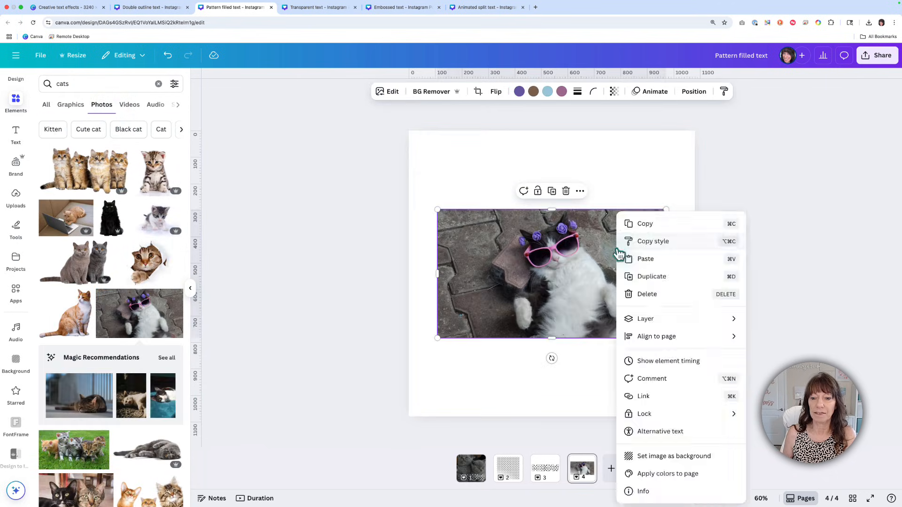
{"action": "left_click", "coordinate": [662, 456]}
{"action": "double_click", "coordinate": [675, 182]}
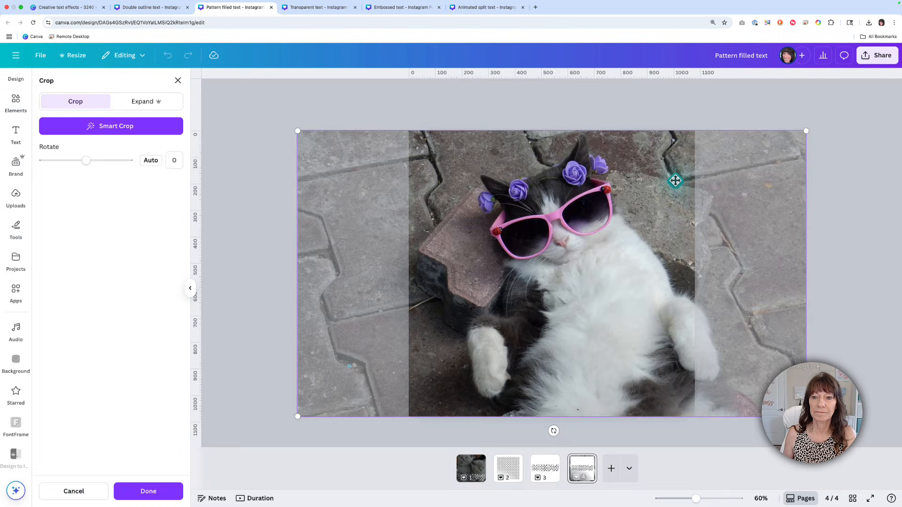
{"action": "left_click_drag", "start_coordinate": [677, 179], "coordinate": [660, 180]}
{"action": "left_click", "coordinate": [618, 103]}
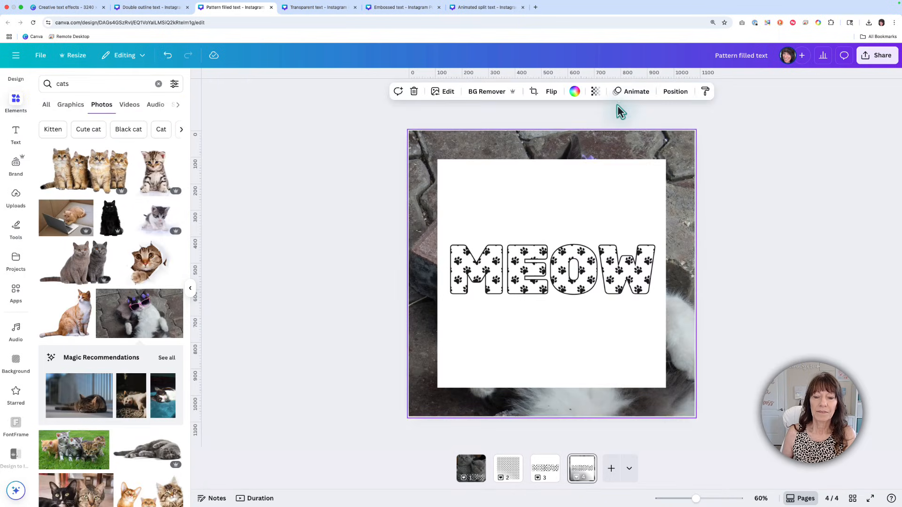
Step: Remove the white background from the MEOW image with BG Remover
{"action": "left_click", "coordinate": [515, 222]}
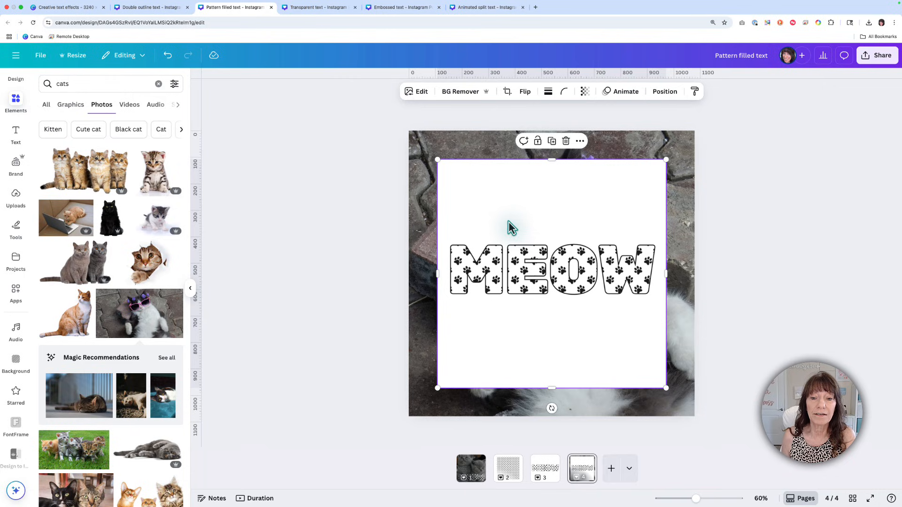
{"action": "left_click", "coordinate": [465, 93]}
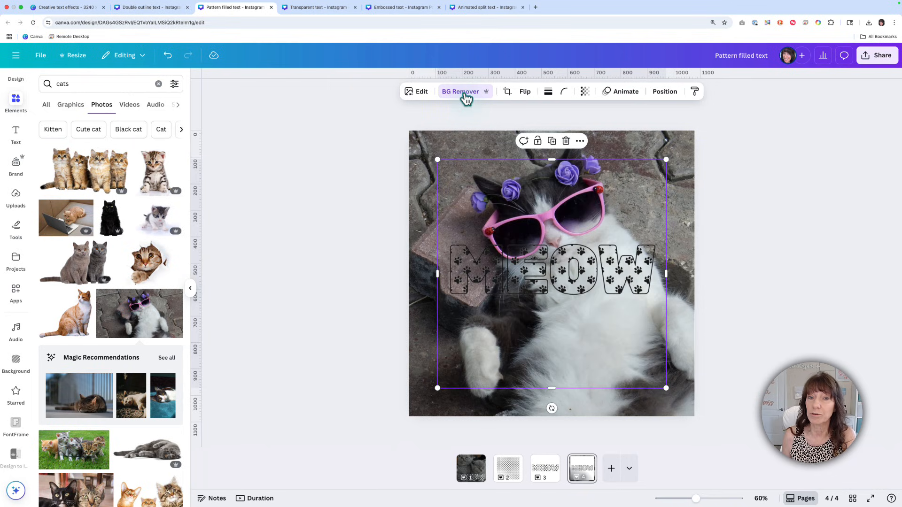
Step: Crop the empty space above and below the MEOW lettering and enlarge it to page width across the cat's body
{"action": "left_click_drag", "start_coordinate": [552, 159], "coordinate": [551, 230]}
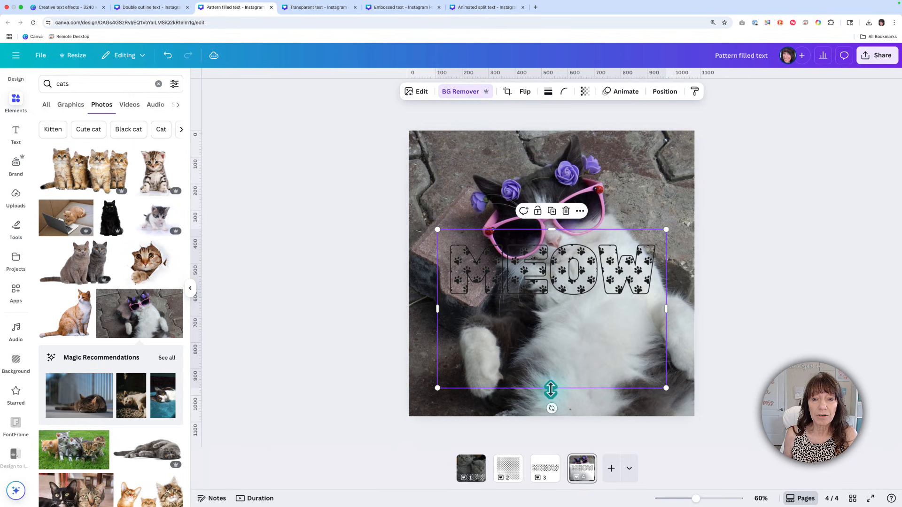
{"action": "left_click_drag", "start_coordinate": [551, 389], "coordinate": [537, 344]}
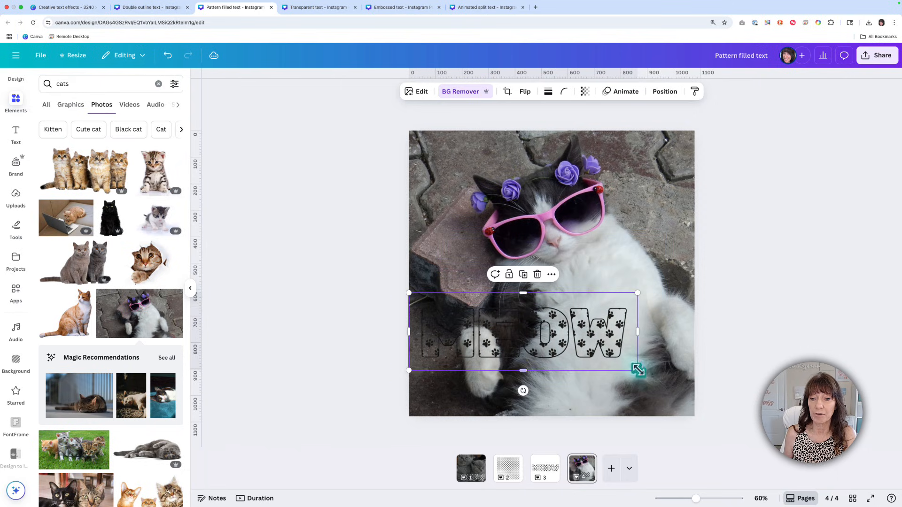
{"action": "left_click_drag", "start_coordinate": [636, 372], "coordinate": [692, 404]}
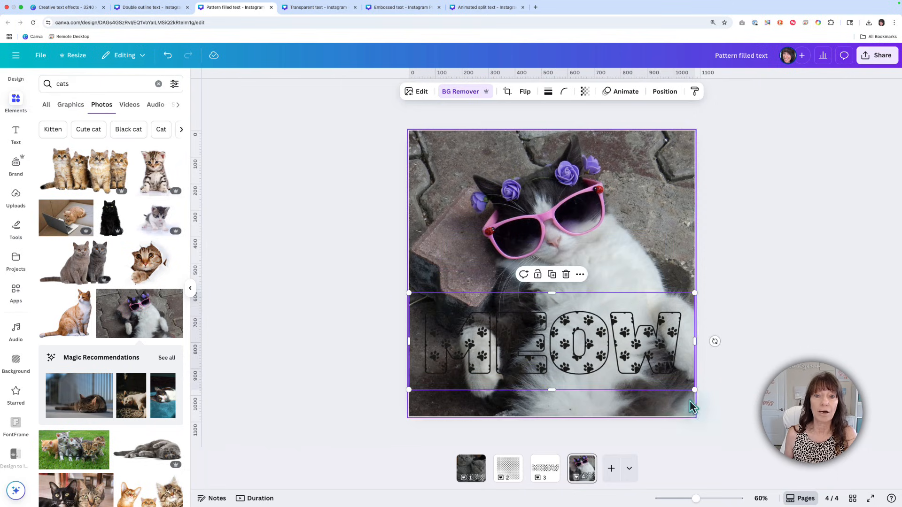
Step: Apply a custom Duotone to the MEOW image and set its highlights color to #FFFFFF
{"action": "left_click", "coordinate": [421, 92]}
{"action": "left_click", "coordinate": [109, 368]}
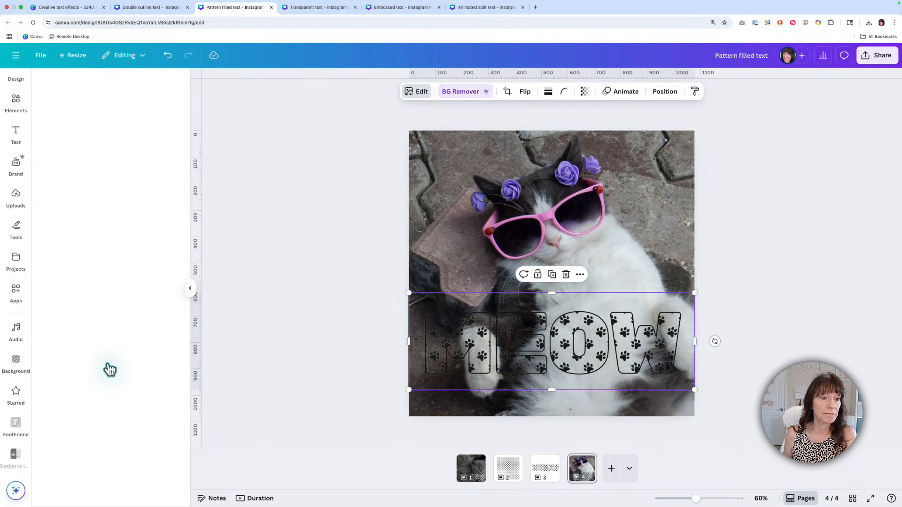
{"action": "left_click", "coordinate": [59, 190]}
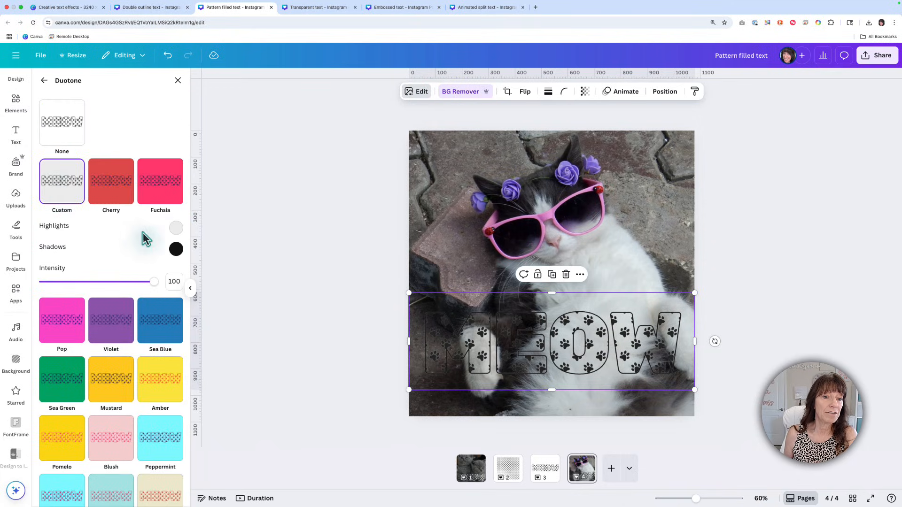
{"action": "left_click", "coordinate": [175, 231]}
{"action": "left_click_drag", "start_coordinate": [177, 255], "coordinate": [171, 227]}
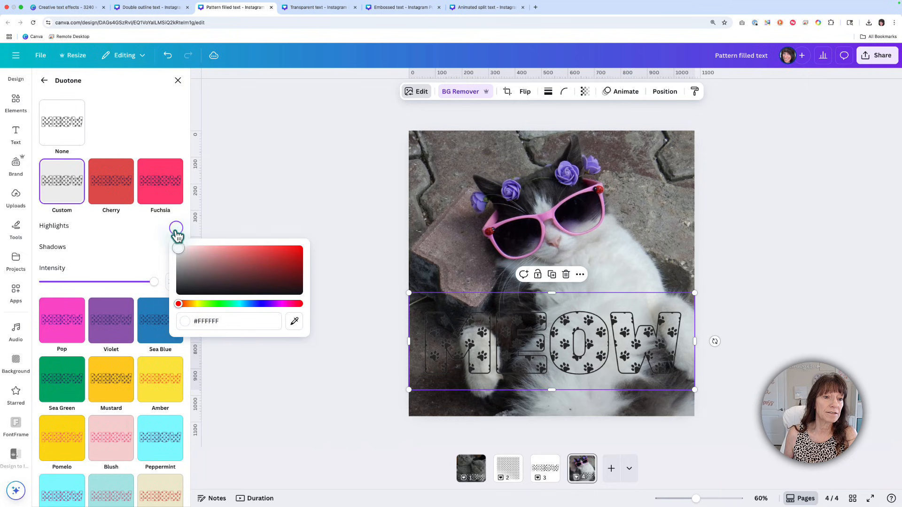
{"action": "left_click", "coordinate": [157, 236]}
Step: Set the Duotone shadows color to #FFFFFF and move the MEOW lettering slightly lower on the cat photo
{"action": "left_click", "coordinate": [176, 249]}
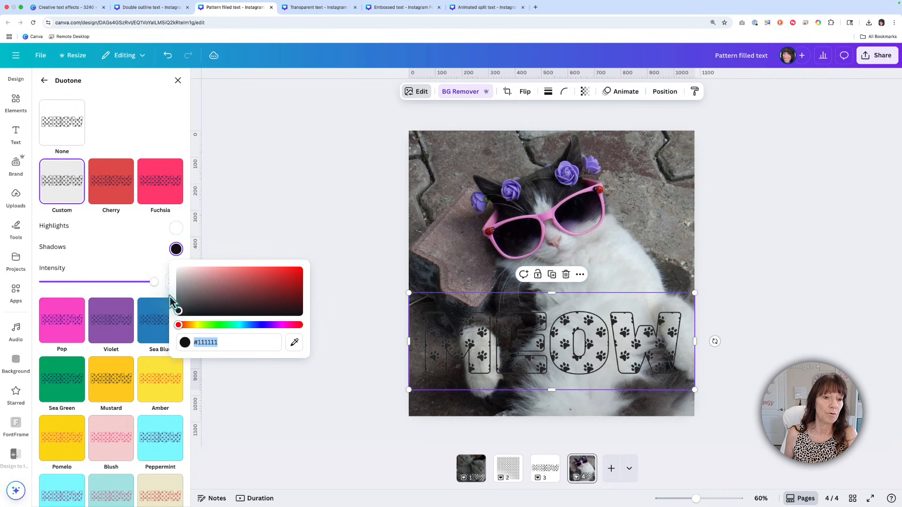
{"action": "left_click_drag", "start_coordinate": [179, 316], "coordinate": [174, 241]}
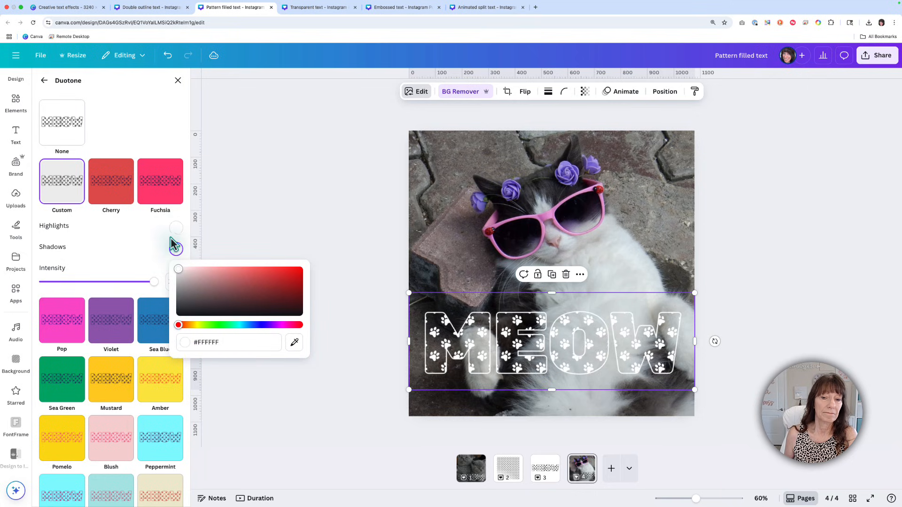
{"action": "left_click", "coordinate": [174, 242]}
{"action": "left_click", "coordinate": [332, 210]}
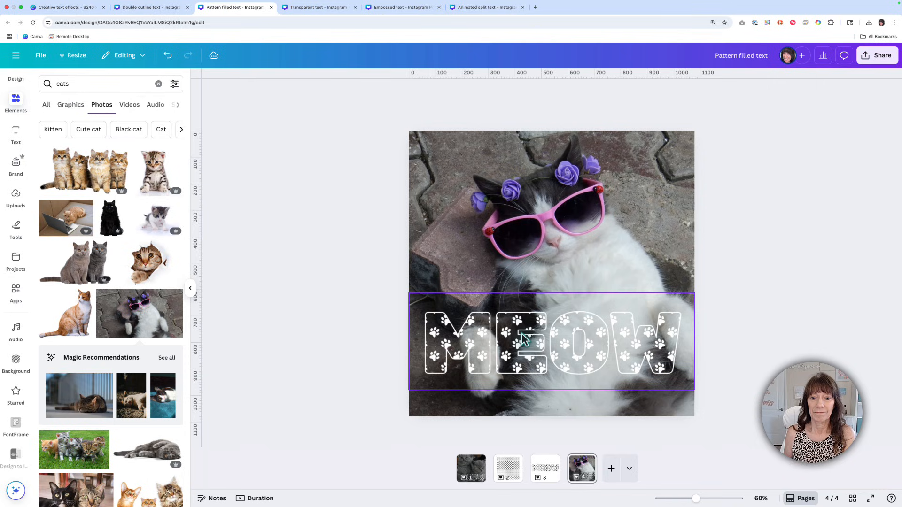
{"action": "left_click_drag", "start_coordinate": [527, 336], "coordinate": [525, 352]}
{"action": "left_click", "coordinate": [712, 326]}
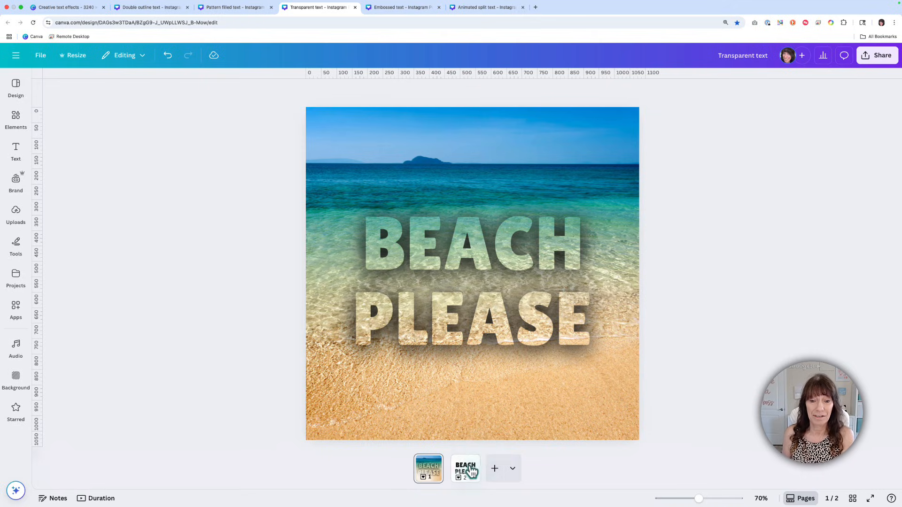
Step: Change the BEACH PLEASE text on page 2 of the Transparent text design to white
{"action": "left_click", "coordinate": [466, 468]}
{"action": "left_click", "coordinate": [470, 348]}
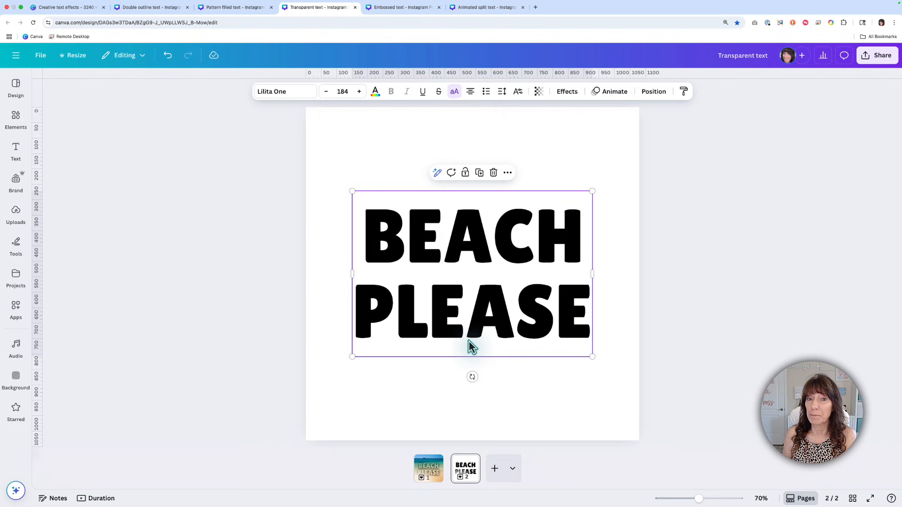
{"action": "left_click", "coordinate": [375, 92]}
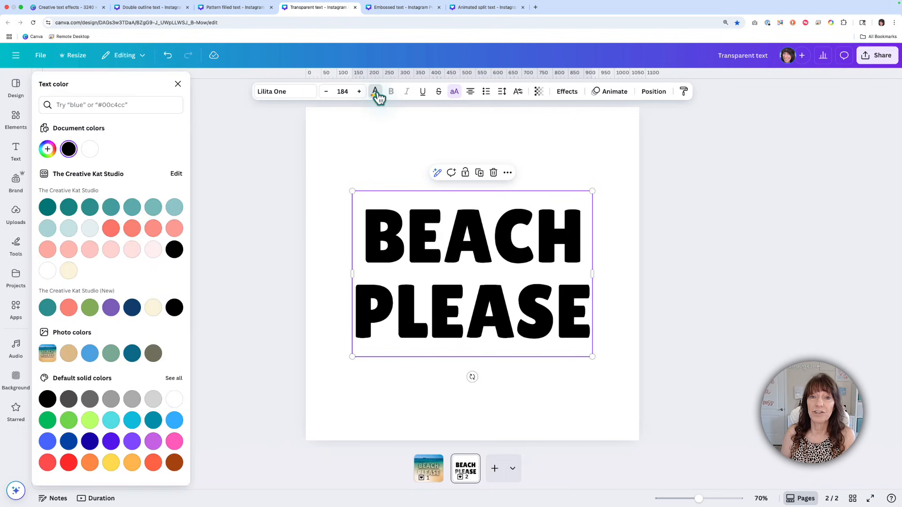
{"action": "left_click", "coordinate": [90, 149]}
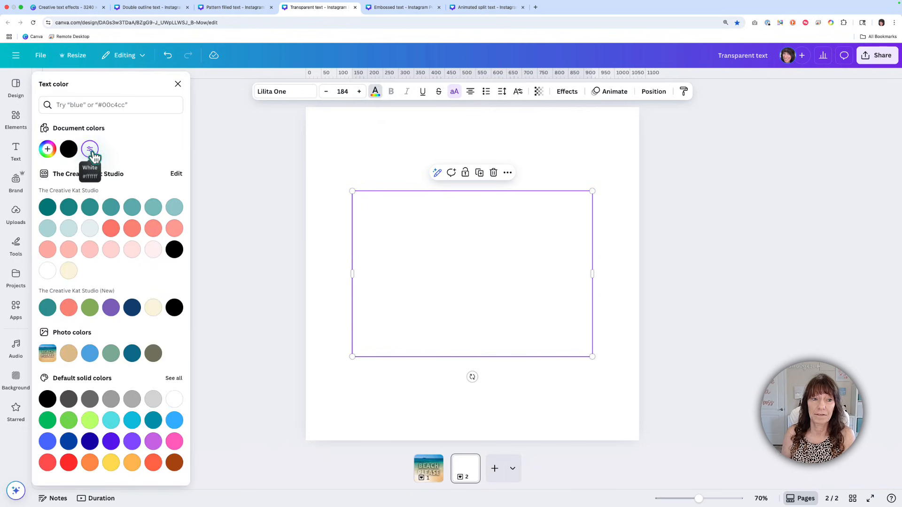
Step: Apply the Lift effect to the BEACH PLEASE text with an intensity of 100
{"action": "left_click", "coordinate": [567, 93]}
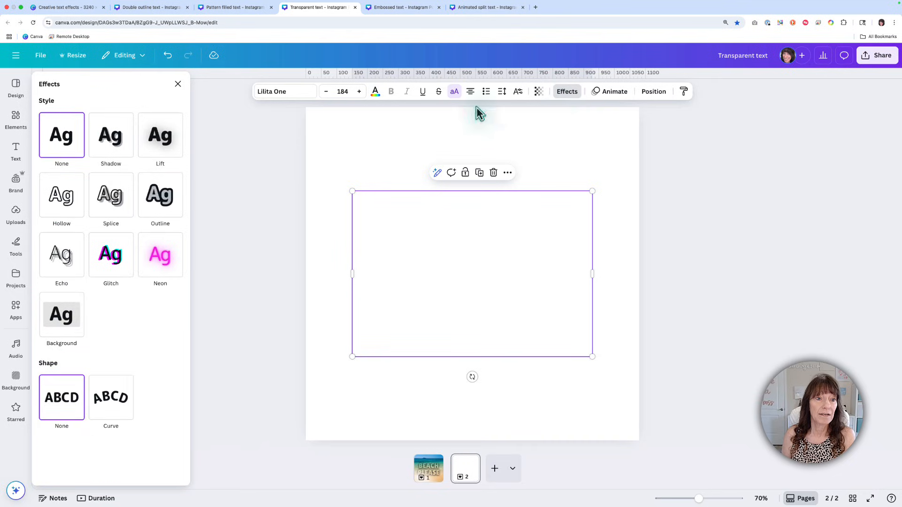
{"action": "left_click", "coordinate": [175, 151]}
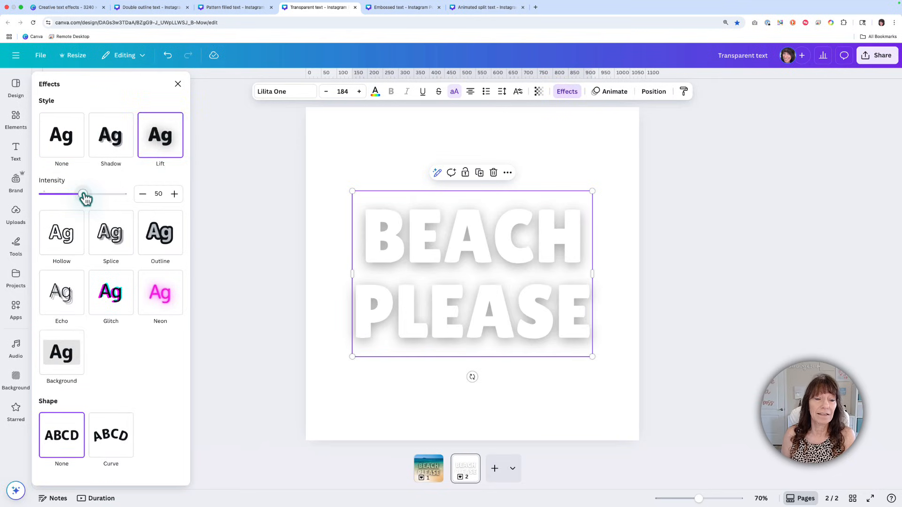
{"action": "left_click_drag", "start_coordinate": [85, 198], "coordinate": [126, 197]}
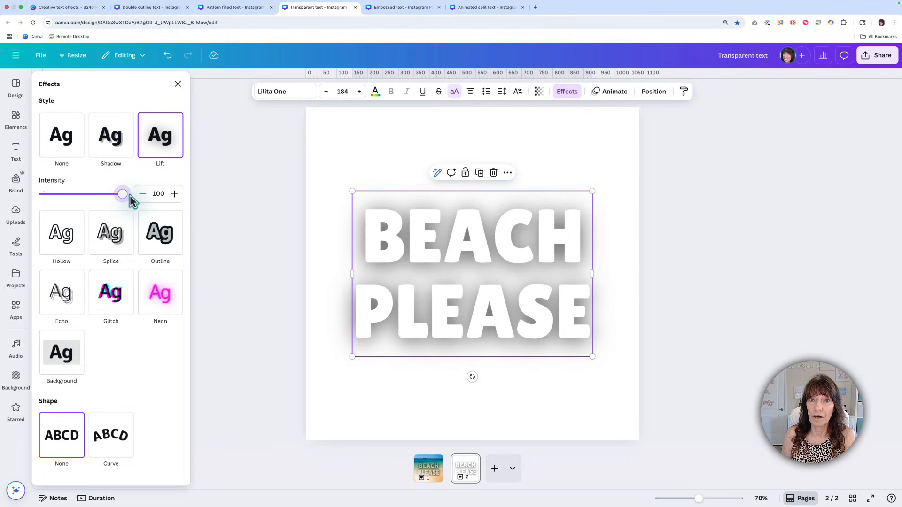
Step: Duplicate the BEACH PLEASE text and align the copy exactly over the original to strengthen the shadow
{"action": "left_click", "coordinate": [480, 173]}
{"action": "left_click_drag", "start_coordinate": [486, 258], "coordinate": [478, 248]}
{"action": "left_click", "coordinate": [319, 240]}
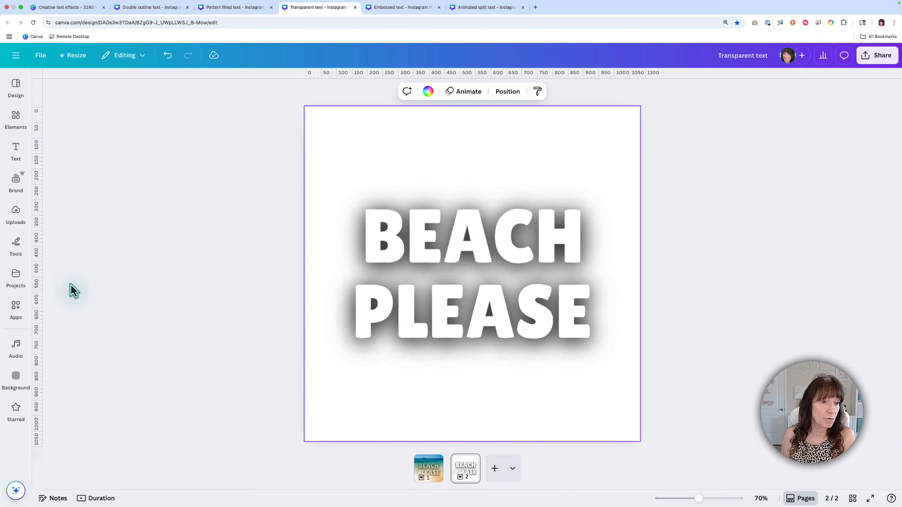
Step: Convert only the current page, page 2, to a PNG image with the Design to Image app
{"action": "left_click", "coordinate": [16, 308]}
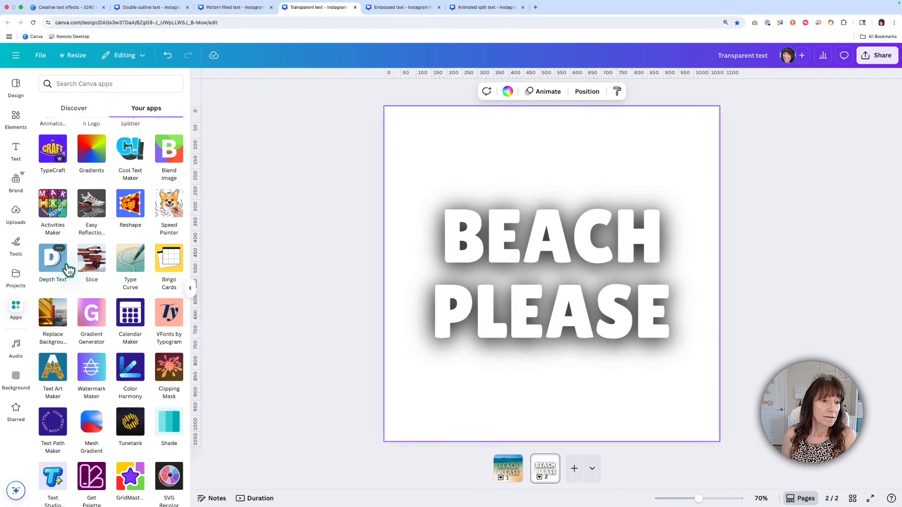
{"action": "scroll", "coordinate": [66, 266], "scroll_direction": "up", "scroll_amount": 5}
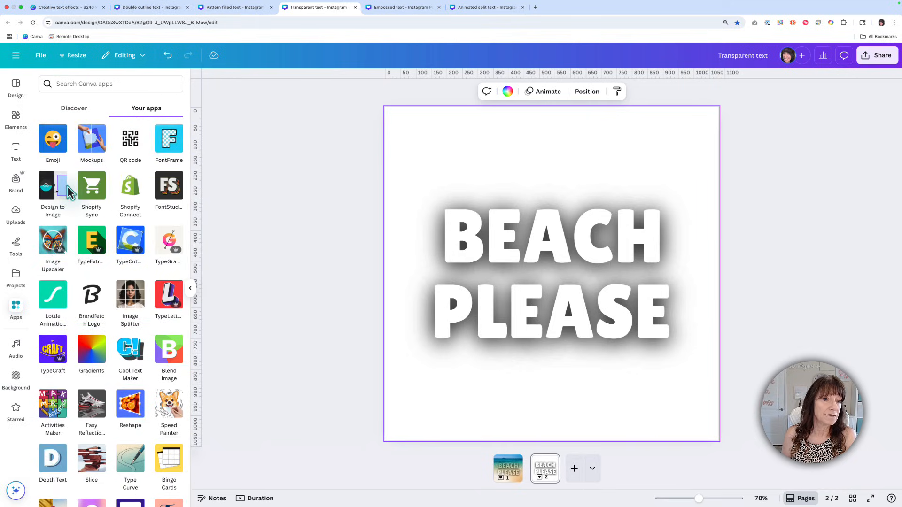
{"action": "left_click", "coordinate": [66, 188]}
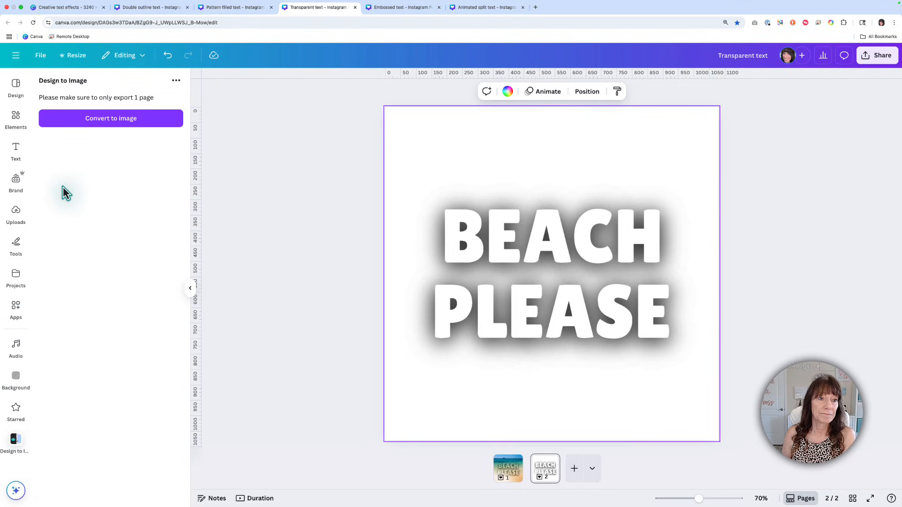
{"action": "left_click", "coordinate": [165, 123]}
{"action": "left_click", "coordinate": [151, 255]}
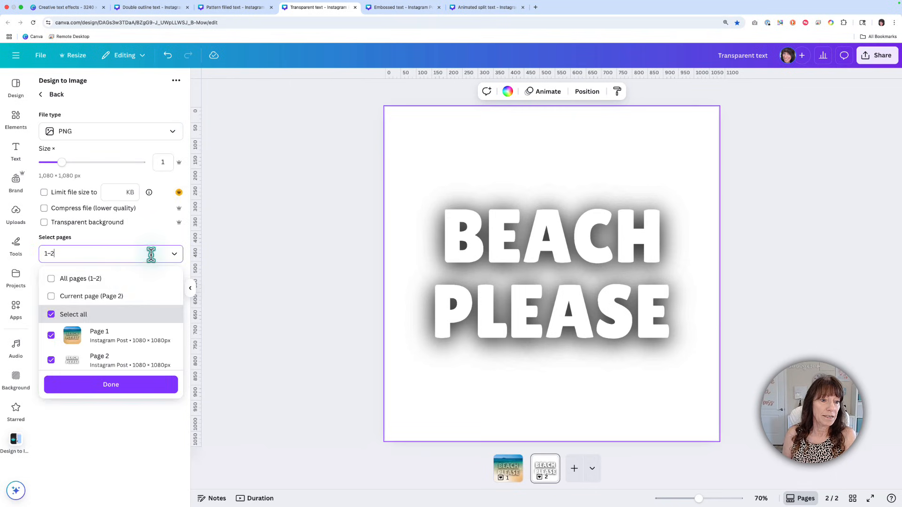
{"action": "left_click", "coordinate": [111, 297]}
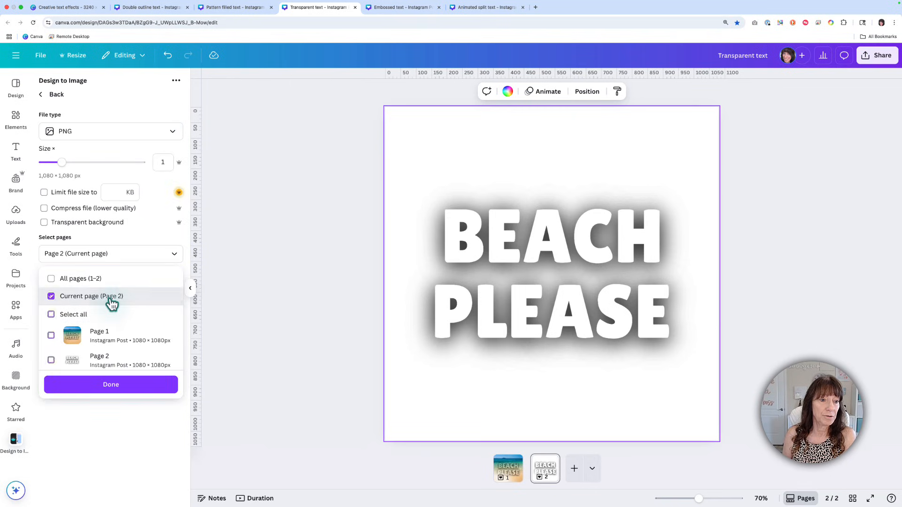
{"action": "left_click", "coordinate": [149, 389]}
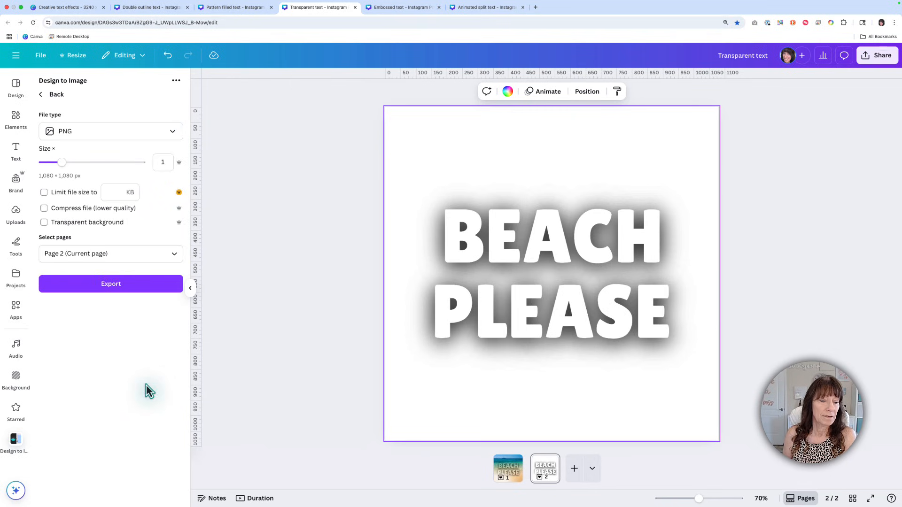
{"action": "left_click", "coordinate": [149, 287]}
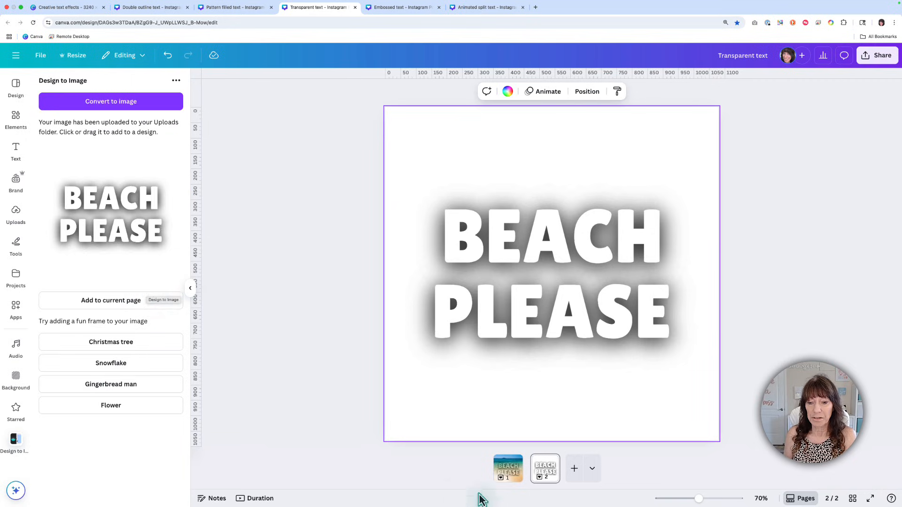
Step: Add a blank page 3, insert the converted BEACH PLEASE image and move it to the page's upper right
{"action": "left_click", "coordinate": [574, 469]}
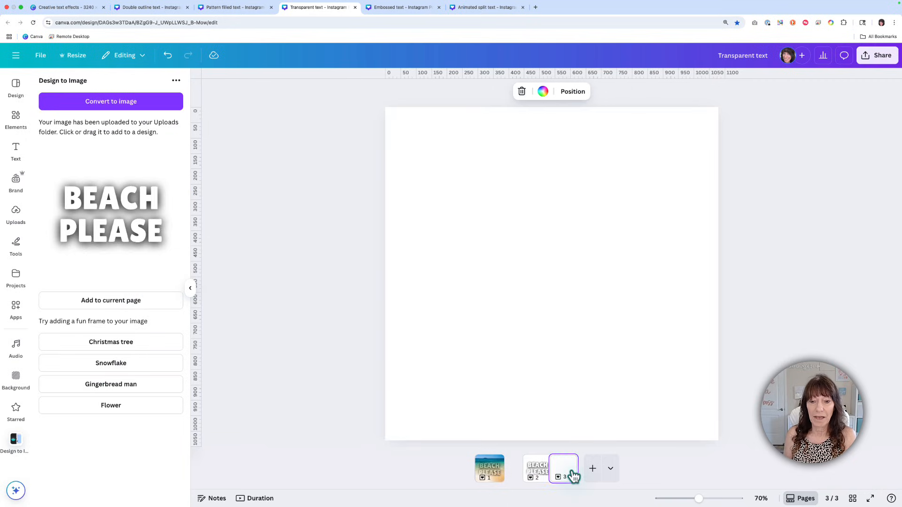
{"action": "left_click", "coordinate": [160, 306]}
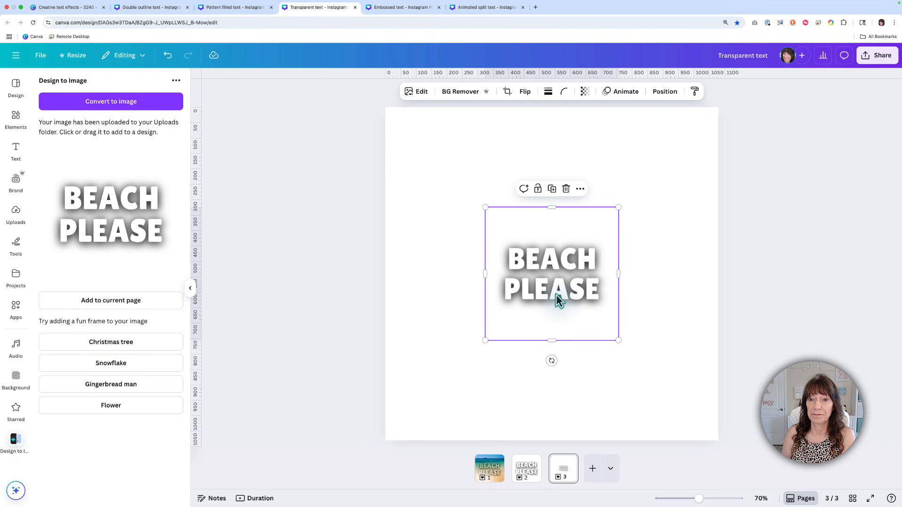
{"action": "left_click_drag", "start_coordinate": [556, 295], "coordinate": [637, 259]}
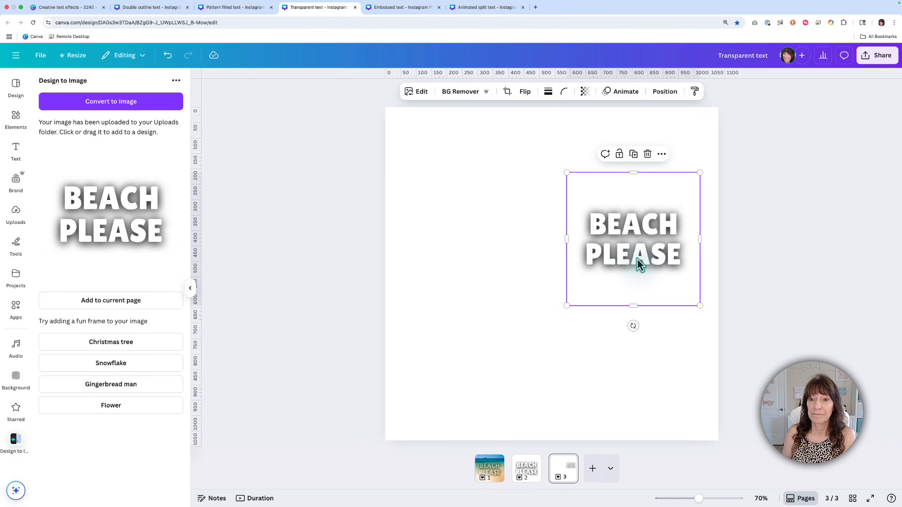
Step: Add the recently used tall beach photo to page 3 and place it left of the BEACH PLEASE image
{"action": "left_click", "coordinate": [15, 118]}
{"action": "left_click", "coordinate": [58, 167]}
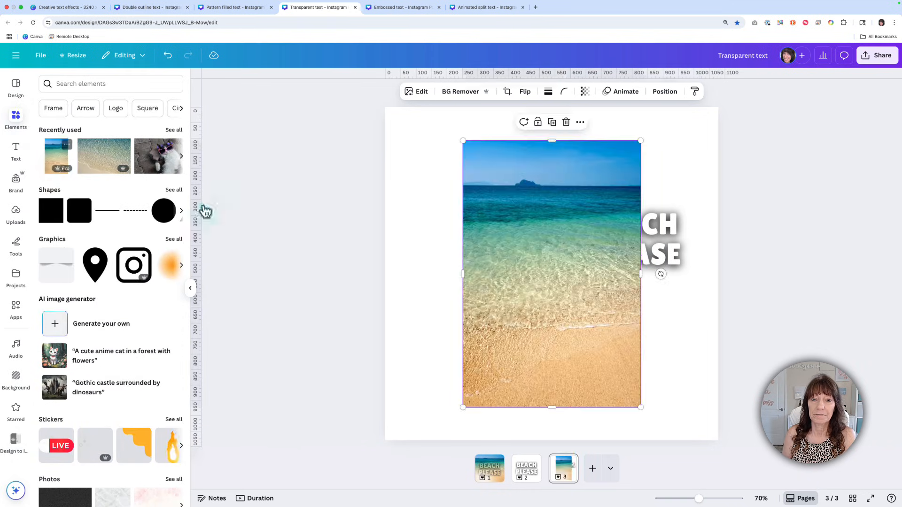
{"action": "left_click_drag", "start_coordinate": [523, 278], "coordinate": [467, 269]}
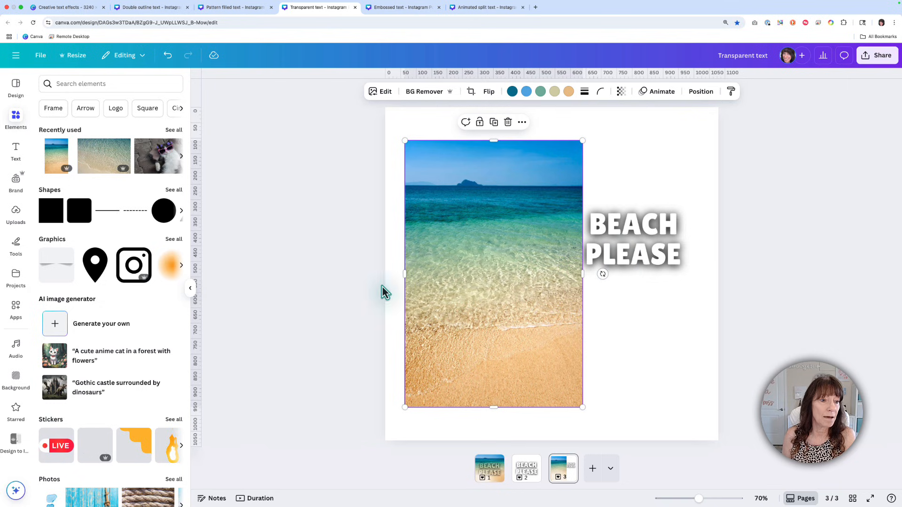
Step: Open the Blend Image app and use the beach photo as the top layer
{"action": "left_click", "coordinate": [17, 308]}
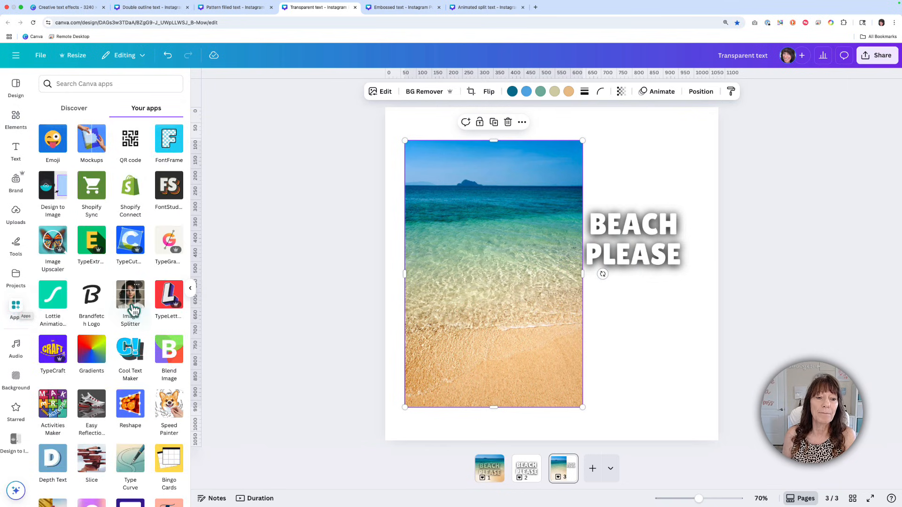
{"action": "scroll", "coordinate": [155, 292], "scroll_direction": "down", "scroll_amount": 3}
{"action": "left_click", "coordinate": [176, 272]}
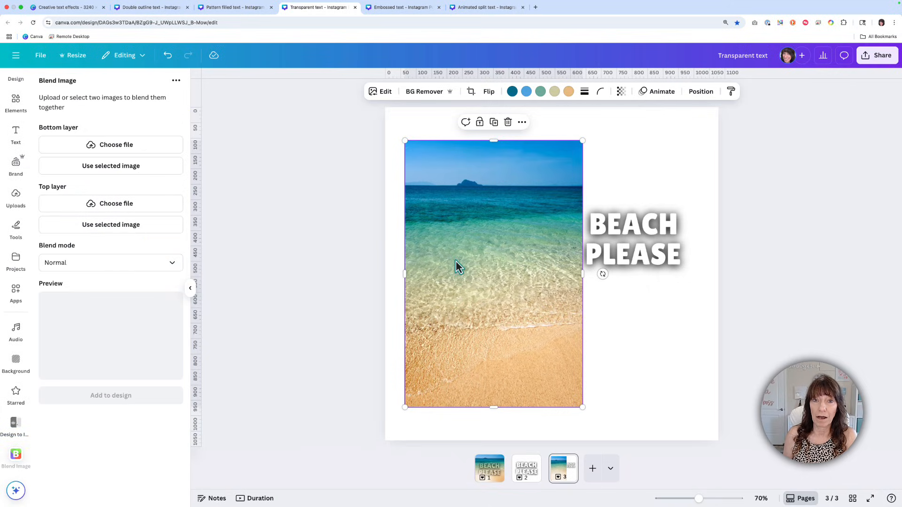
{"action": "left_click", "coordinate": [149, 230]}
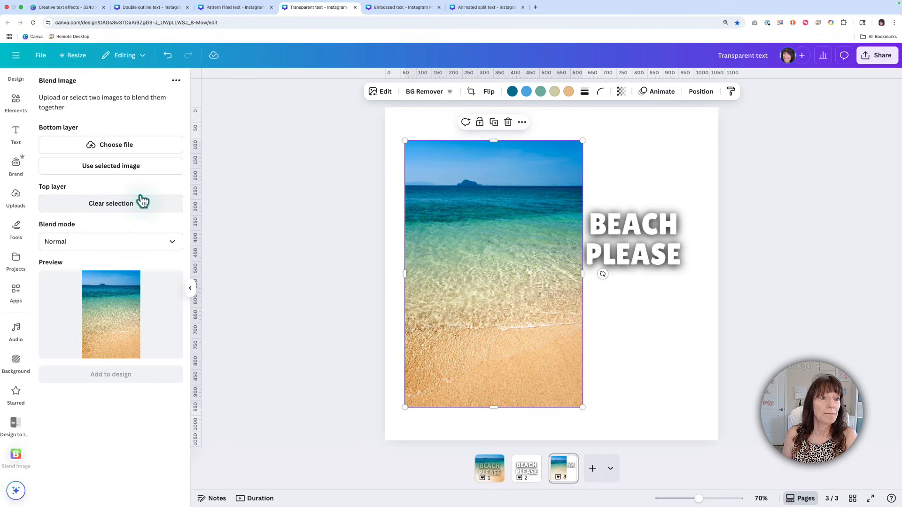
Step: Use the BEACH PLEASE image as the bottom layer and set the blend mode to Multiply
{"action": "left_click", "coordinate": [615, 248]}
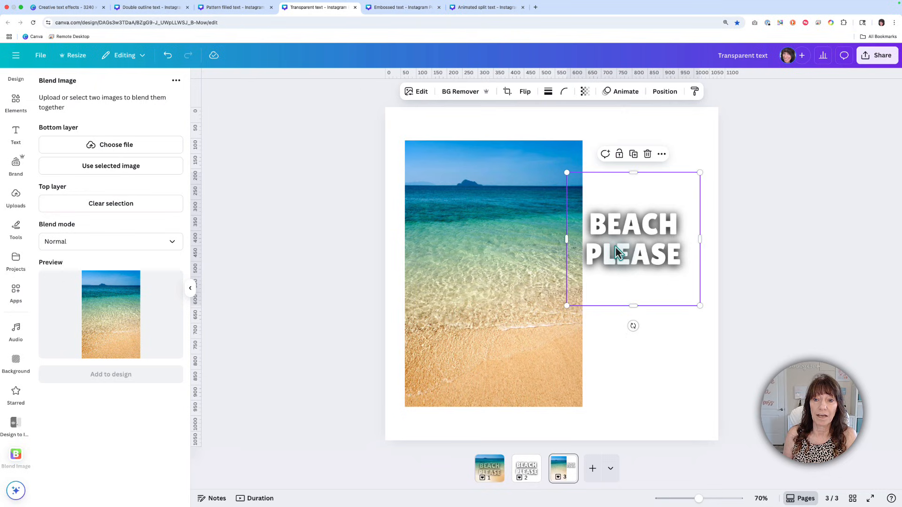
{"action": "left_click", "coordinate": [125, 175]}
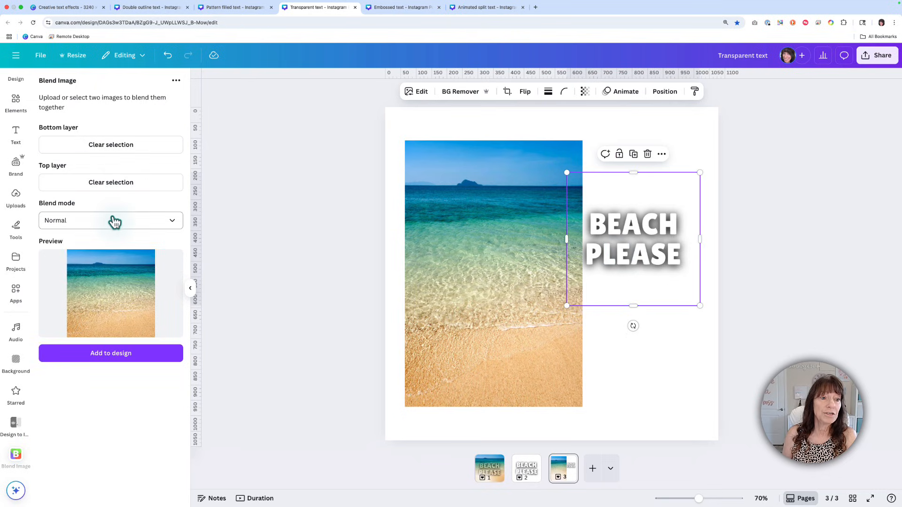
{"action": "left_click", "coordinate": [114, 224]}
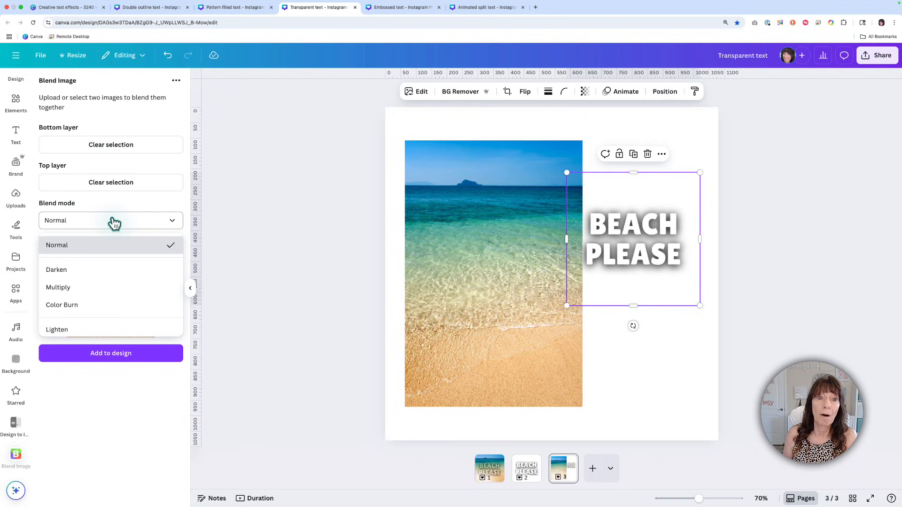
{"action": "left_click", "coordinate": [105, 287]}
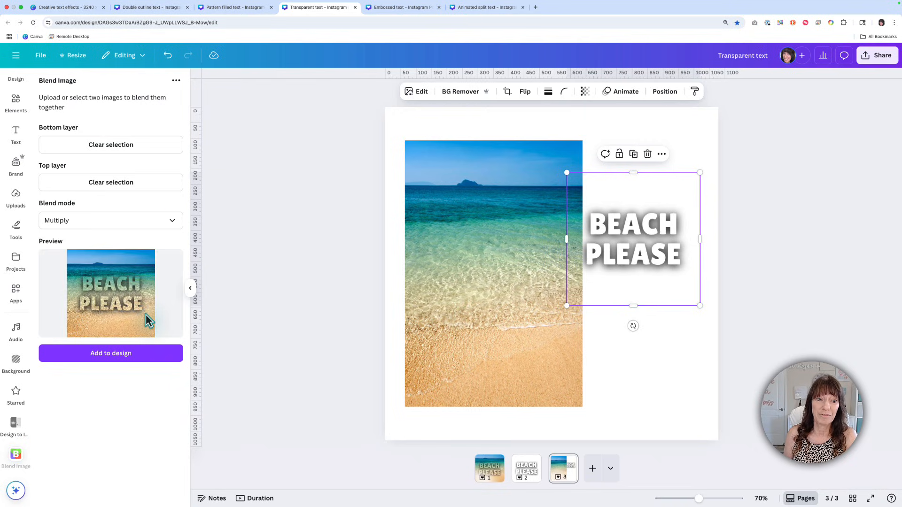
Step: Add the blended image to a new page 4 and enlarge it to fill the whole page
{"action": "left_click", "coordinate": [591, 470]}
{"action": "left_click", "coordinate": [126, 359]}
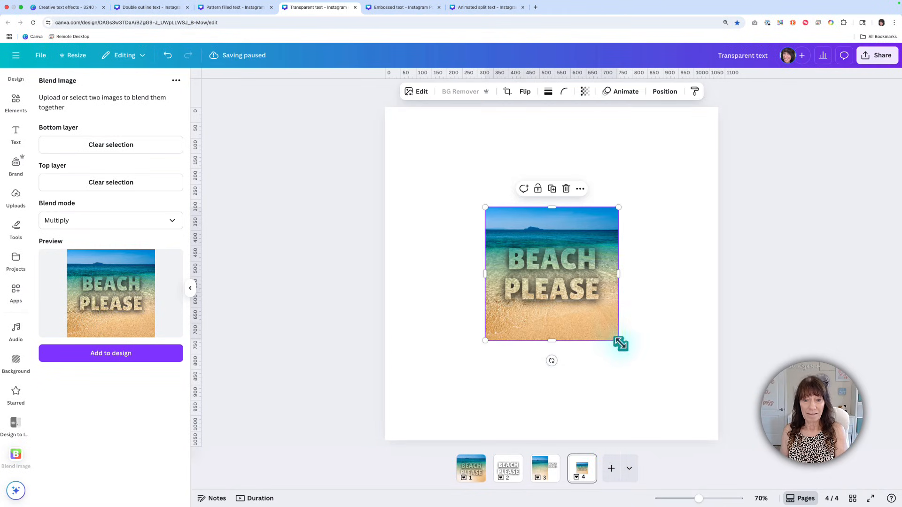
{"action": "left_click_drag", "start_coordinate": [620, 342], "coordinate": [718, 439]}
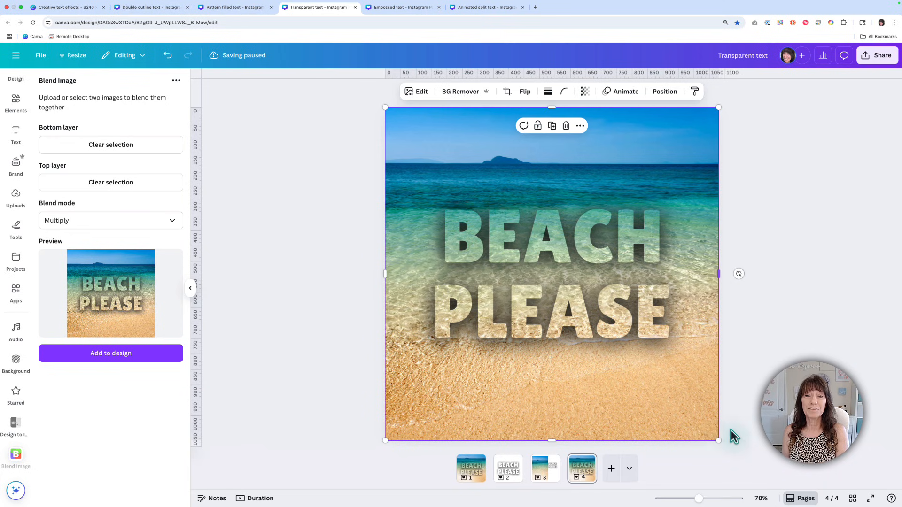
Step: Paste the copied EMBOSSED text onto page 2 of the Embossed text design and colour it the fourth teal of the brand palette
{"action": "left_click", "coordinate": [777, 388]}
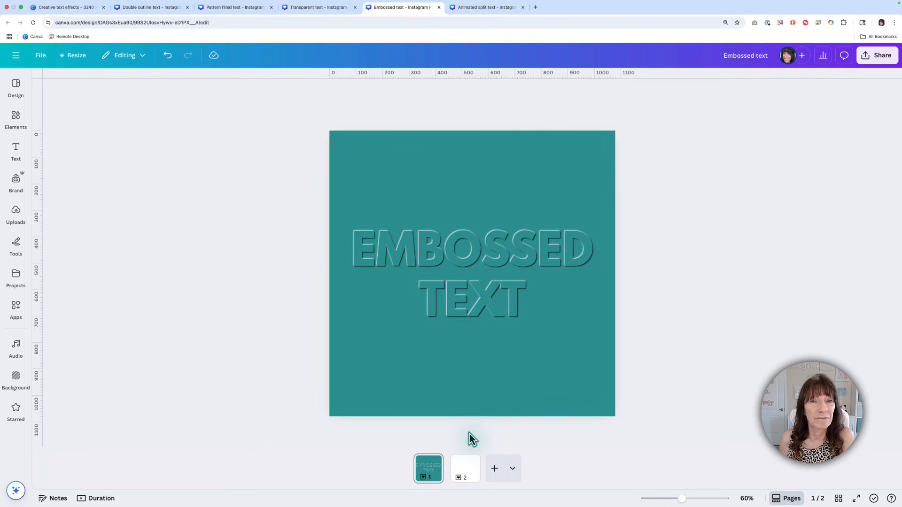
{"action": "left_click", "coordinate": [465, 470]}
{"action": "type", "text": "EMBOSSED"}
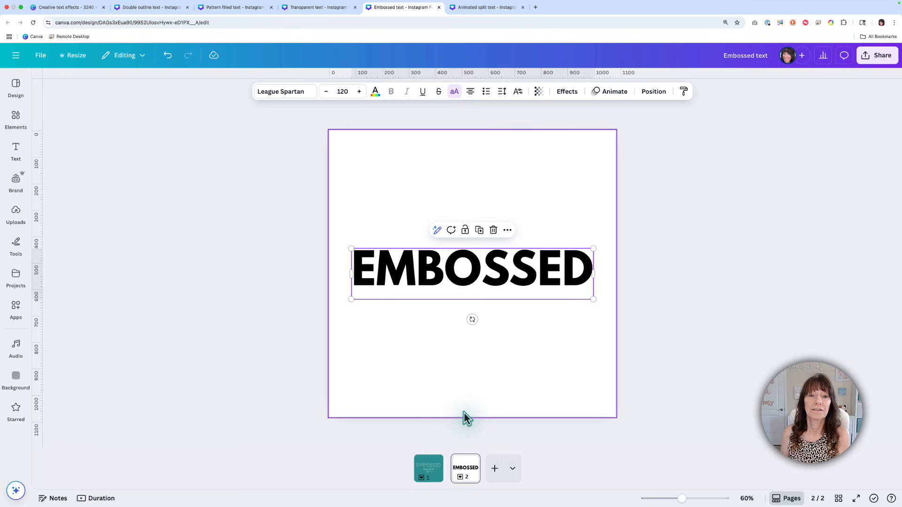
{"action": "left_click", "coordinate": [376, 92]}
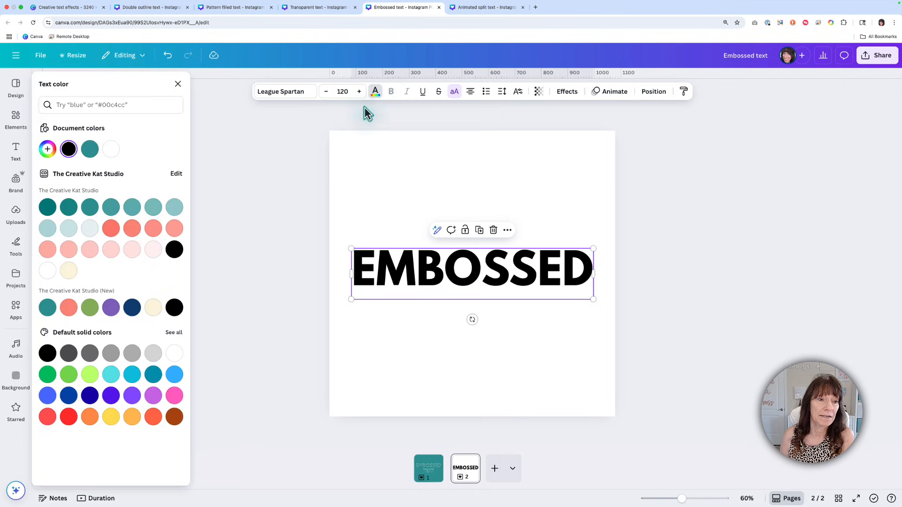
{"action": "left_click", "coordinate": [112, 207]}
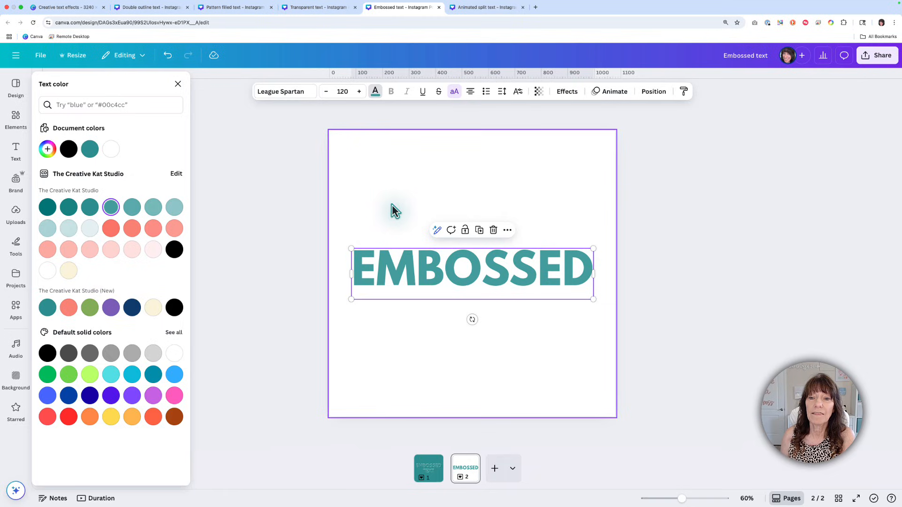
Step: Apply a black Shadow effect to the EMBOSSED text with offset 20, blur 20 and transparency 70
{"action": "left_click", "coordinate": [564, 94]}
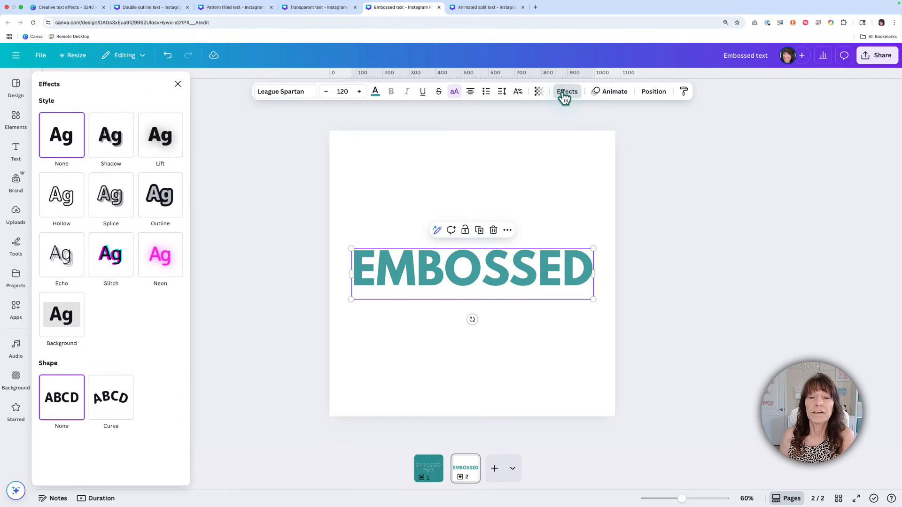
{"action": "left_click", "coordinate": [116, 149]}
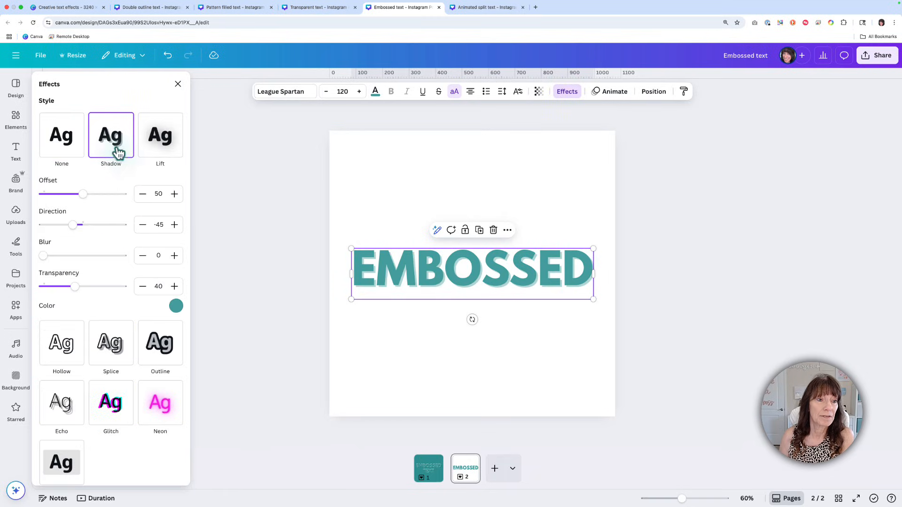
{"action": "left_click", "coordinate": [159, 197]}
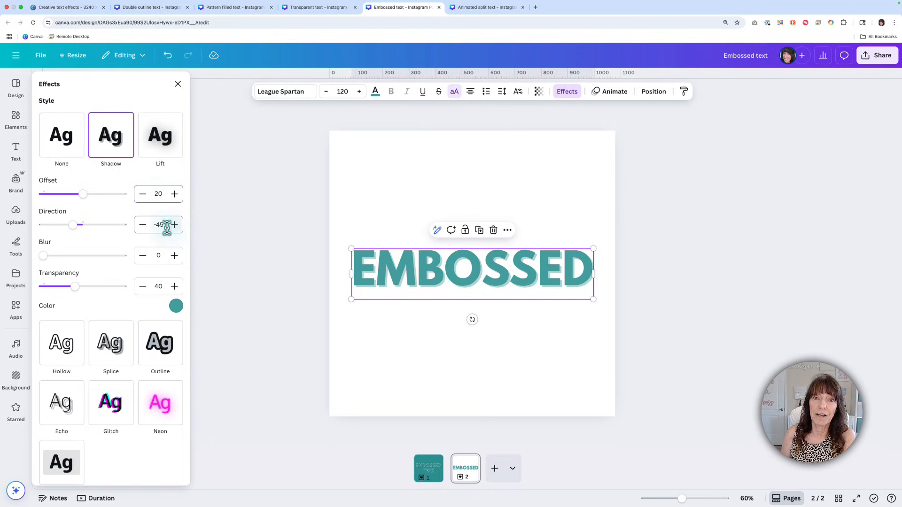
{"action": "left_click", "coordinate": [159, 256]}
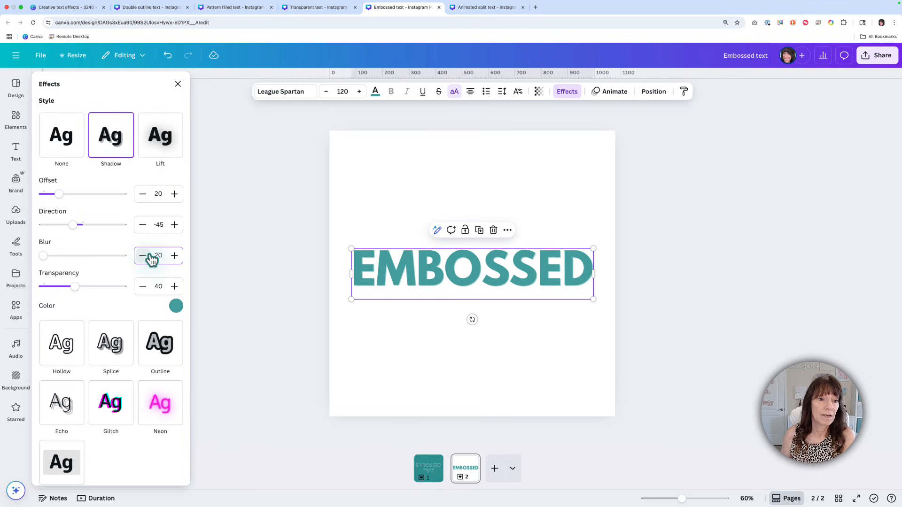
{"action": "type", "text": "20"}
{"action": "left_click", "coordinate": [151, 287]}
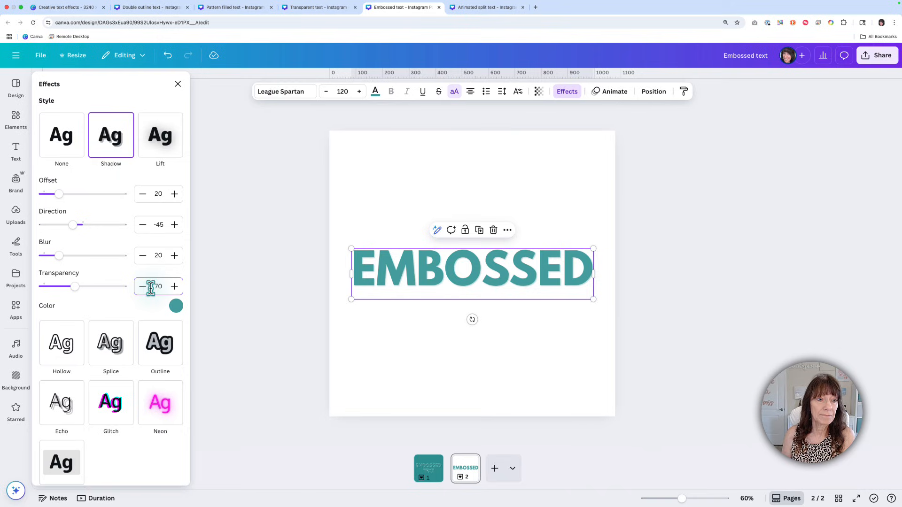
{"action": "left_click", "coordinate": [174, 306]}
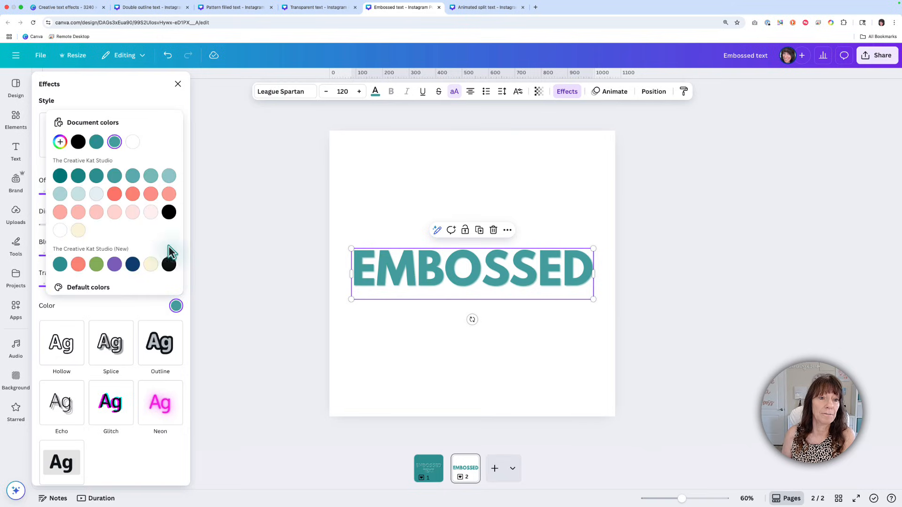
{"action": "left_click", "coordinate": [169, 212]}
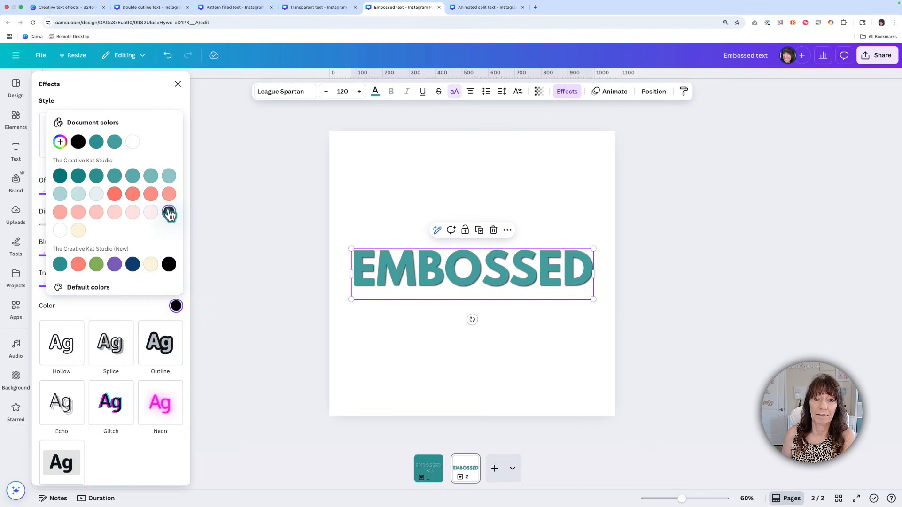
{"action": "left_click", "coordinate": [440, 340]}
Step: Duplicate the shadowed EMBOSSED text and align the copy exactly on top of the original
{"action": "left_click", "coordinate": [462, 285]}
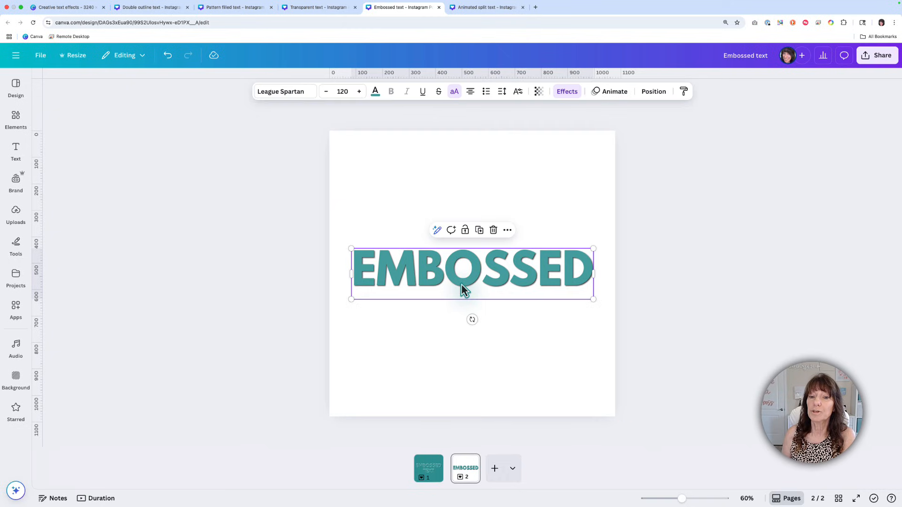
{"action": "left_click", "coordinate": [482, 238]}
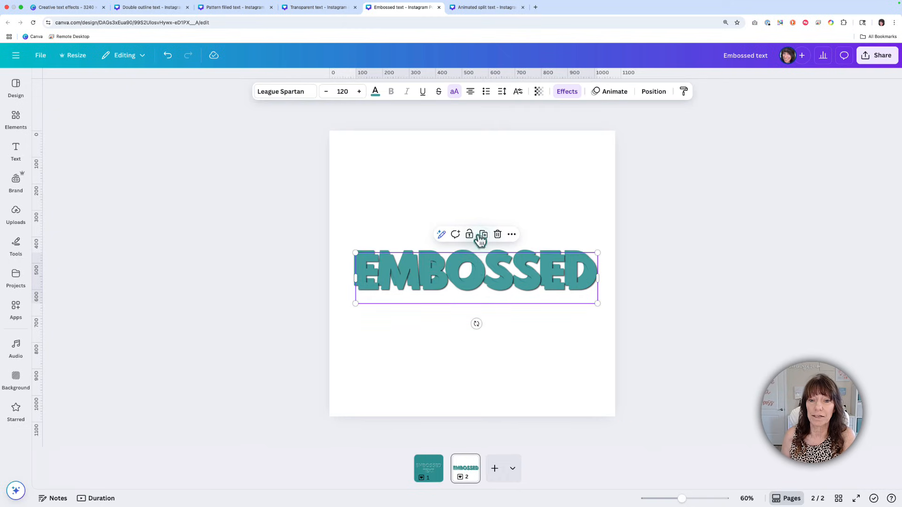
{"action": "left_click_drag", "start_coordinate": [484, 288], "coordinate": [476, 281]}
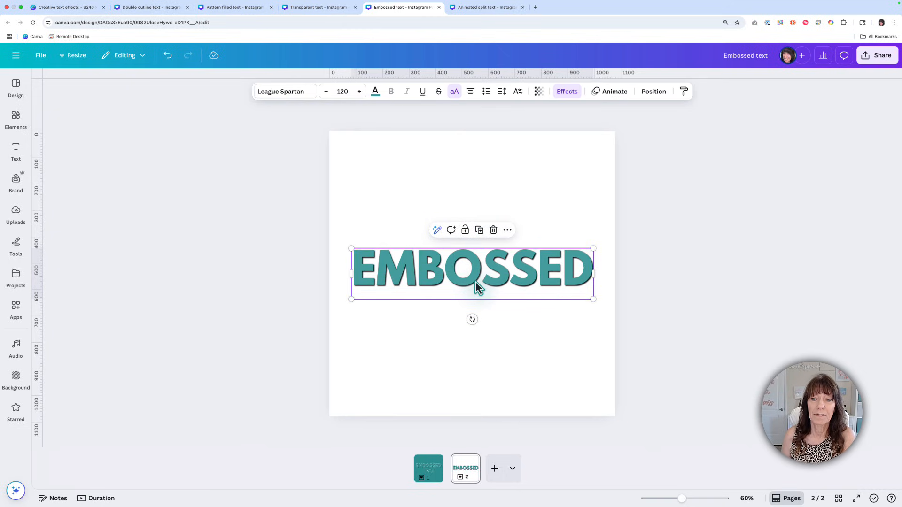
Step: Change the copied text's shadow to direction 145, transparency 80 and white
{"action": "left_click", "coordinate": [566, 93]}
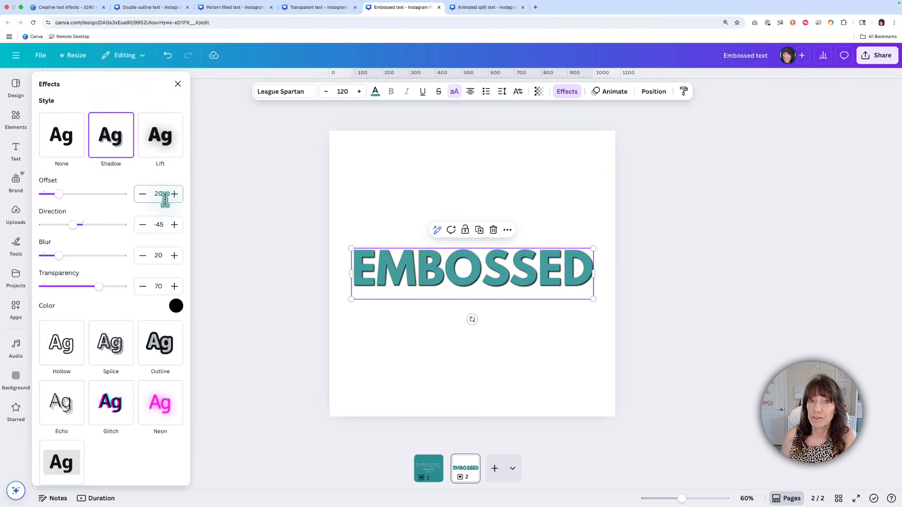
{"action": "left_click", "coordinate": [161, 225]}
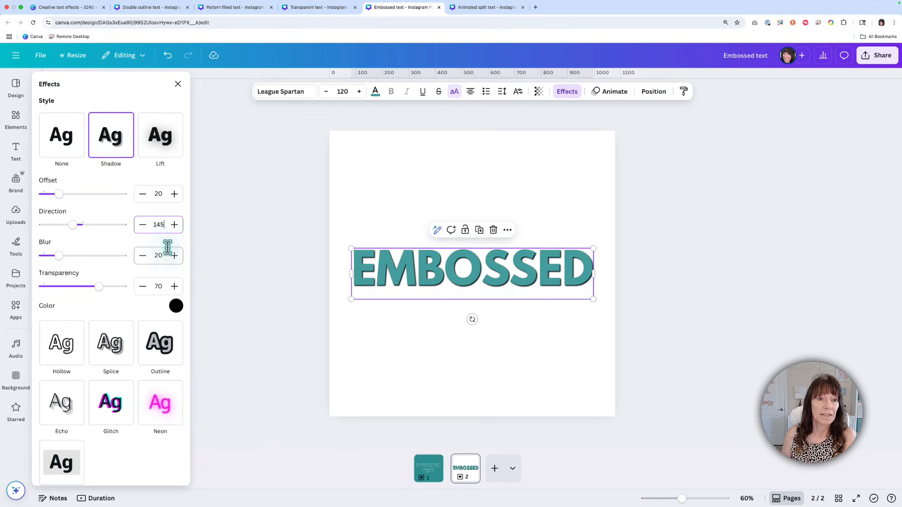
{"action": "left_click", "coordinate": [159, 286]}
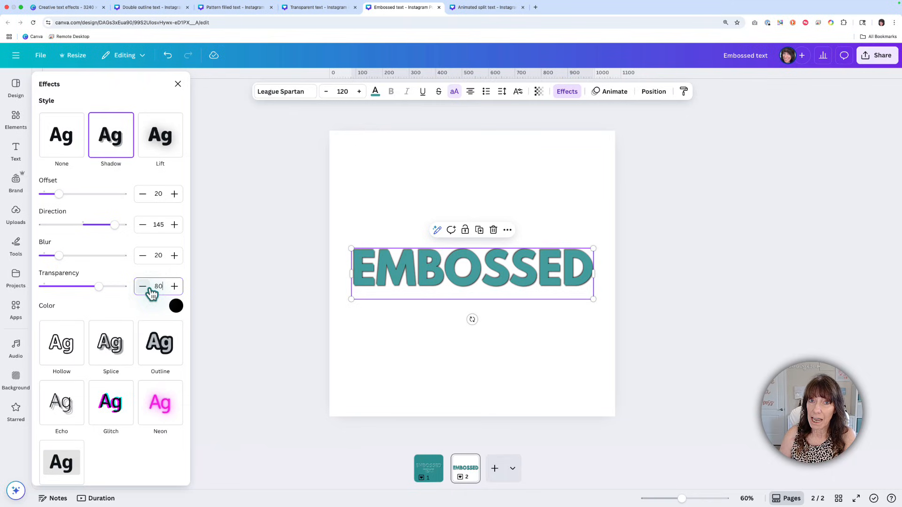
{"action": "left_click", "coordinate": [176, 307]}
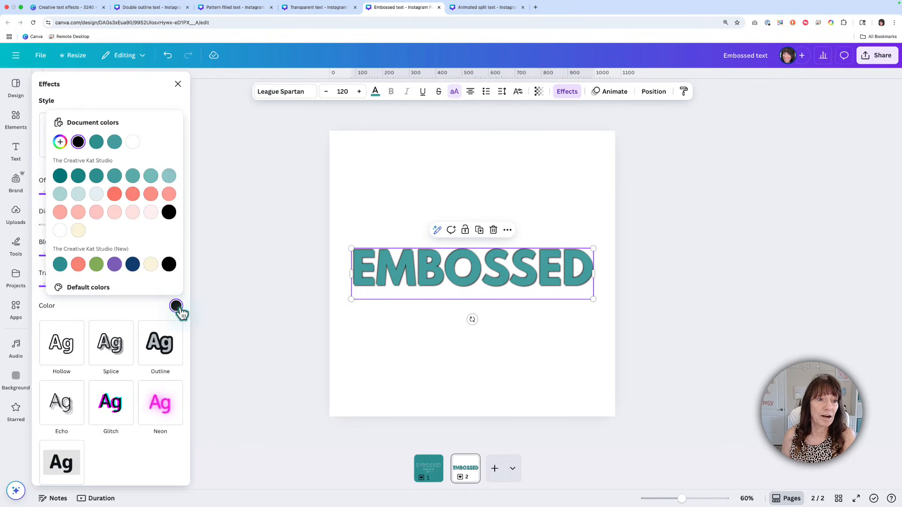
{"action": "left_click", "coordinate": [60, 230]}
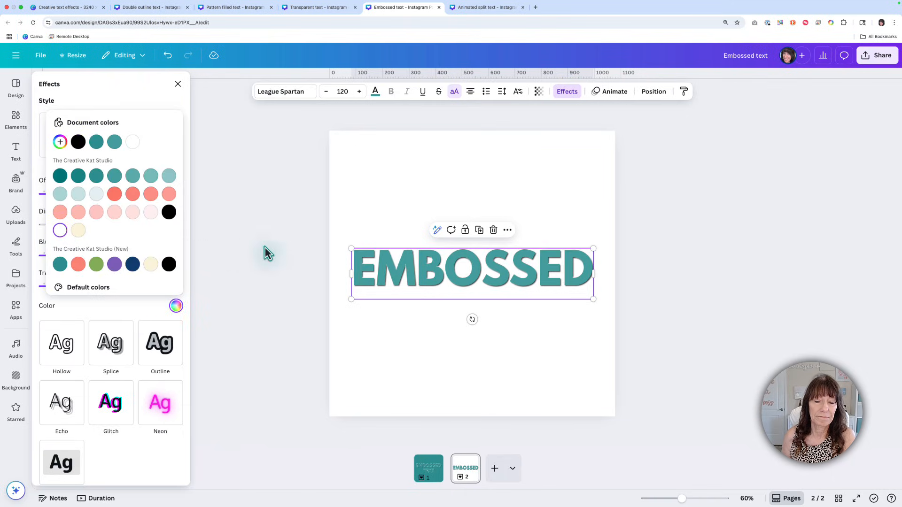
Step: Set the page background to the same brand teal as the EMBOSSED text
{"action": "left_click", "coordinate": [298, 249]}
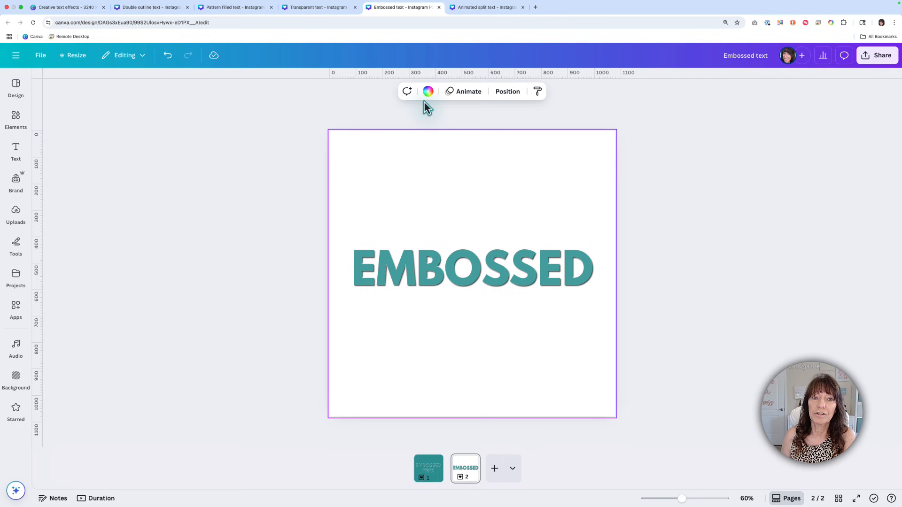
{"action": "left_click", "coordinate": [428, 93]}
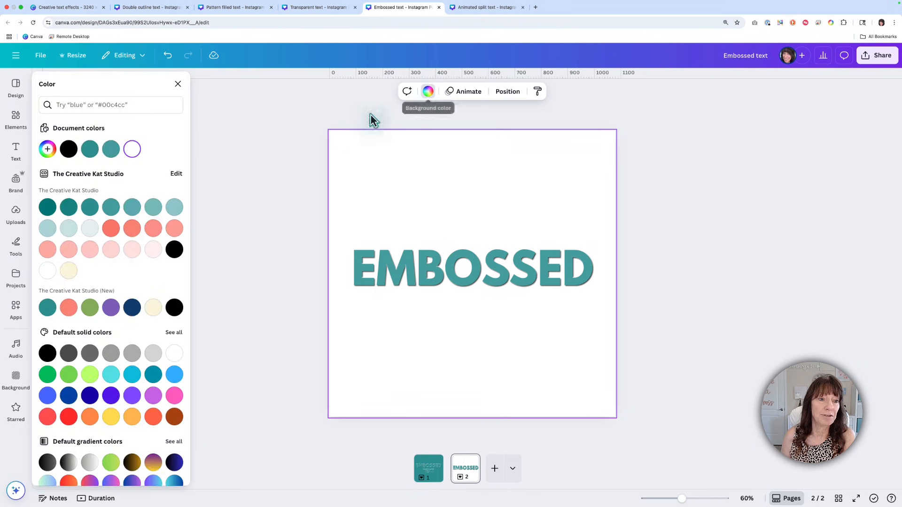
{"action": "left_click", "coordinate": [113, 213]}
{"action": "left_click", "coordinate": [290, 245]}
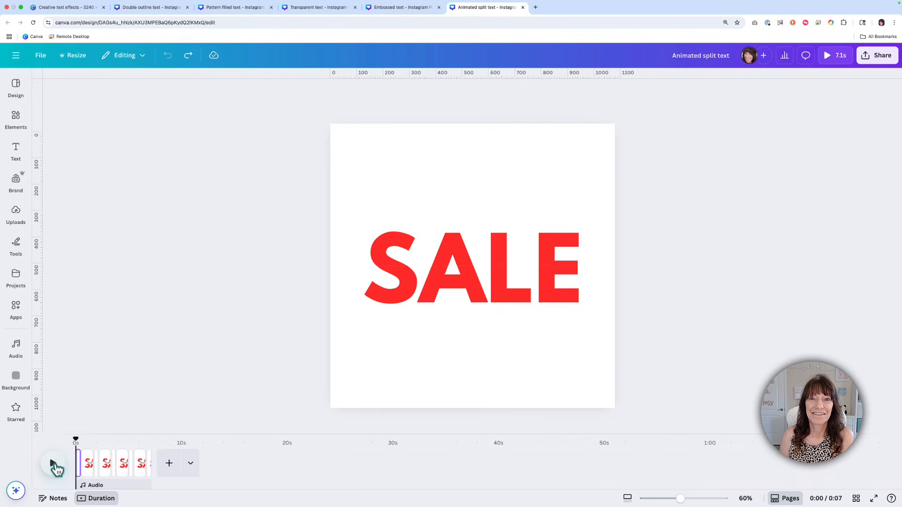
Step: Play the finished SALE animation in the Animated split text design
{"action": "left_click", "coordinate": [53, 464]}
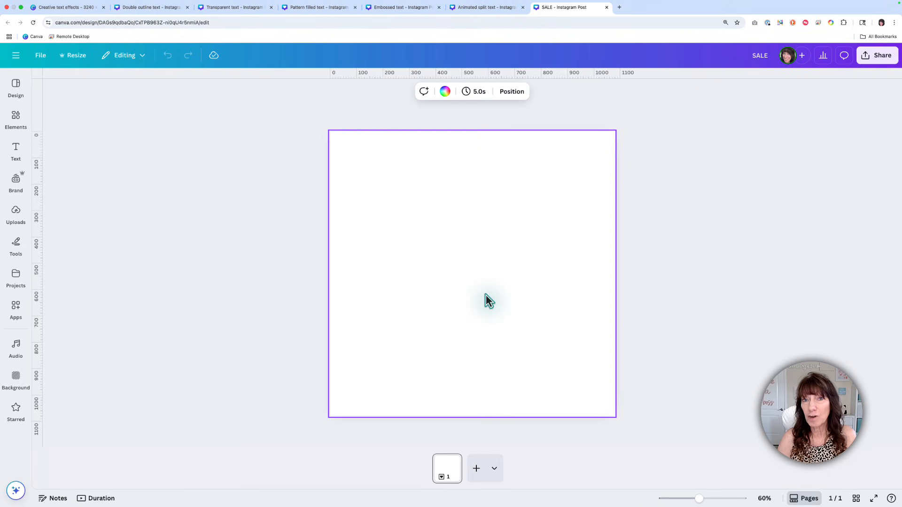
Step: Add the text SALE to the blank page of the SALE design and set its font to League Spartan
{"action": "type", "text": "tSA"}
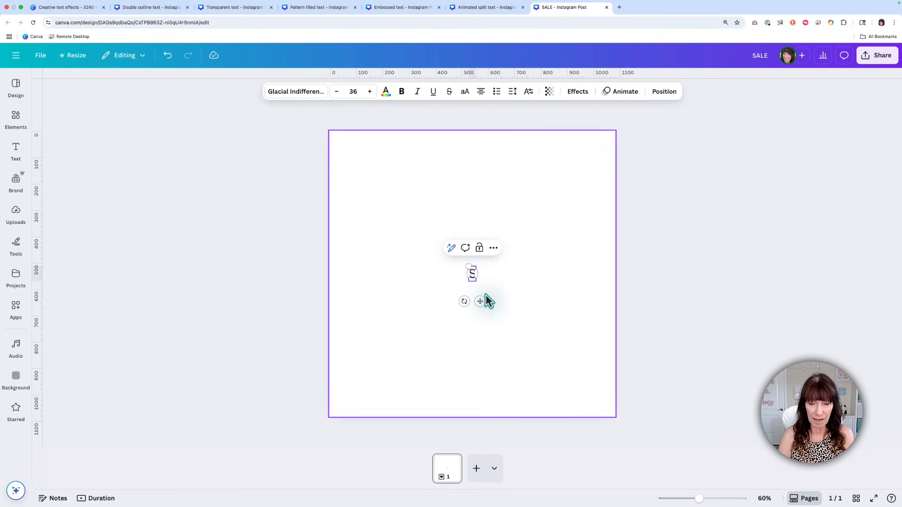
{"action": "type", "text": "LE"}
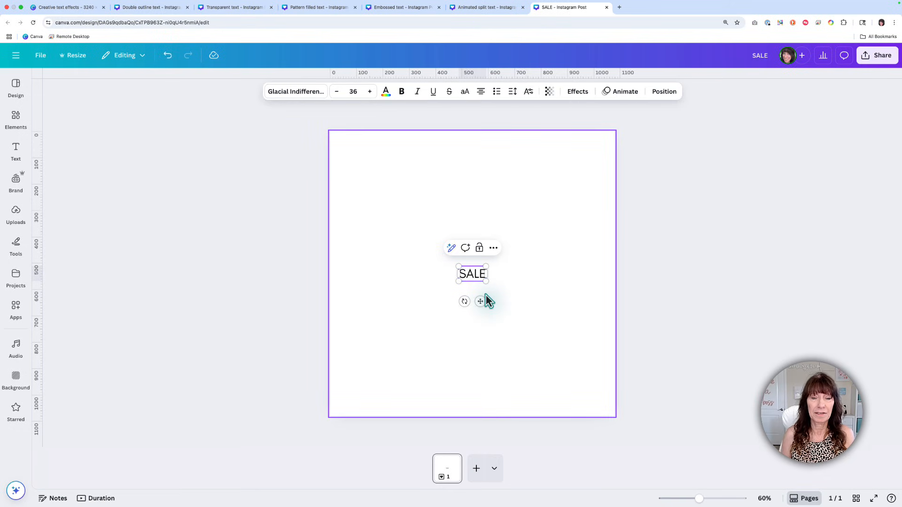
{"action": "left_click", "coordinate": [297, 98]}
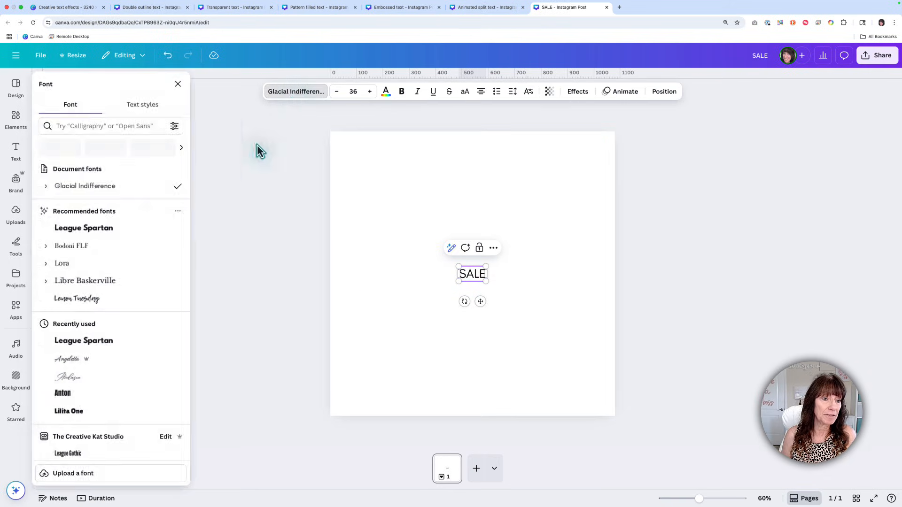
{"action": "left_click", "coordinate": [151, 229]}
Step: Colour the SALE text red and enlarge it to about font size 249, spanning most of the page width
{"action": "left_click", "coordinate": [386, 94]}
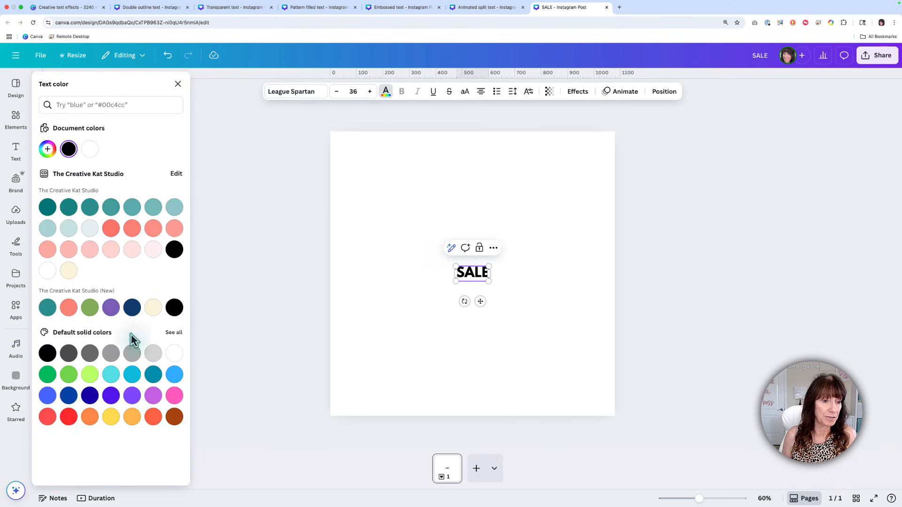
{"action": "left_click", "coordinate": [68, 417]}
{"action": "left_click", "coordinate": [106, 474]}
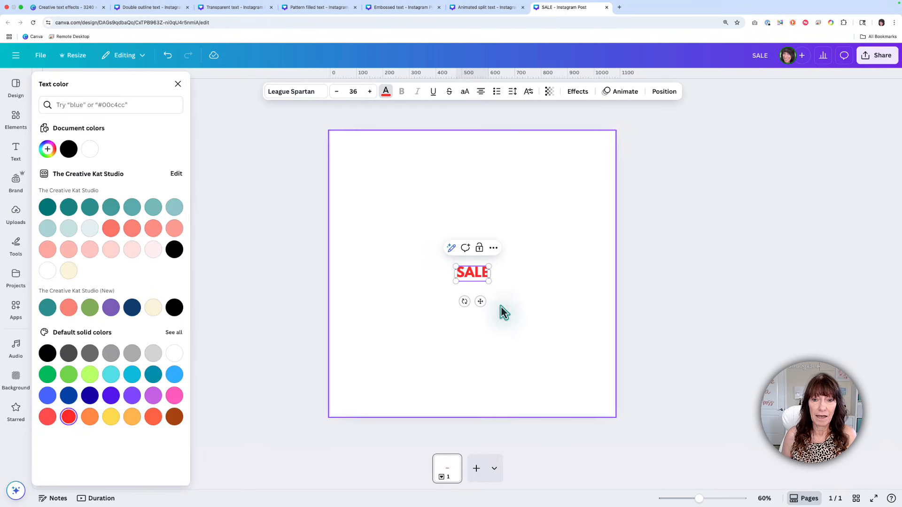
{"action": "left_click_drag", "start_coordinate": [488, 282], "coordinate": [580, 348]}
{"action": "left_click", "coordinate": [604, 375]}
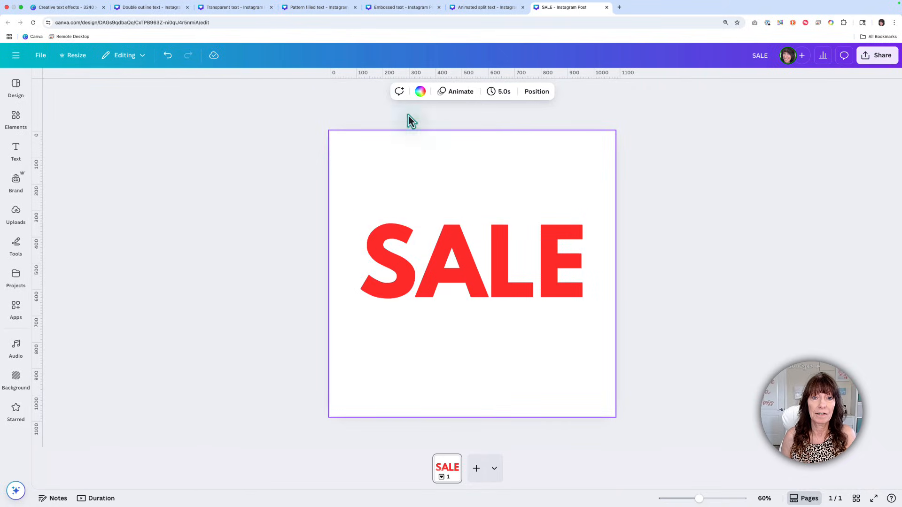
Step: Add a horizontal guide across the middle of the page and centre the SALE lettering on it
{"action": "left_click_drag", "start_coordinate": [377, 75], "coordinate": [382, 255]}
{"action": "left_click", "coordinate": [383, 246]}
{"action": "left_click", "coordinate": [581, 201]}
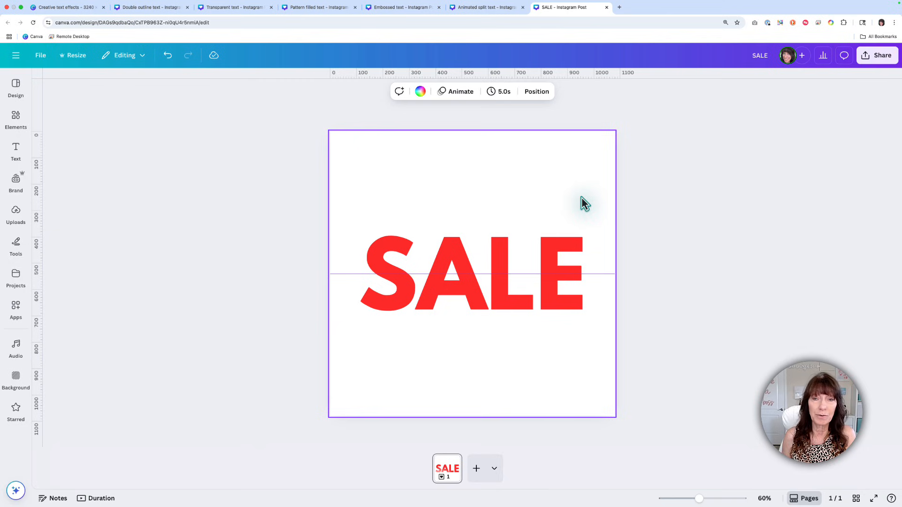
Step: Convert the SALE page to a PNG image at size 1 with the Design to Image app
{"action": "left_click", "coordinate": [16, 312]}
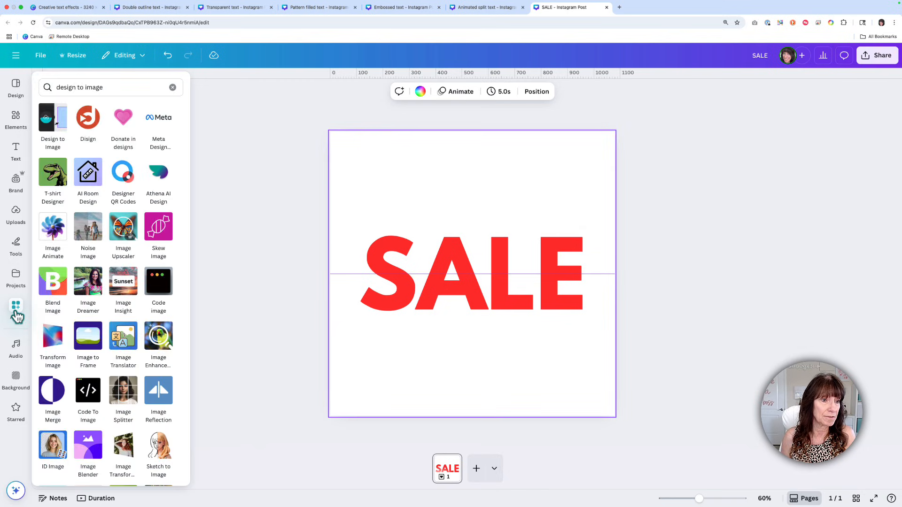
{"action": "left_click", "coordinate": [50, 116]}
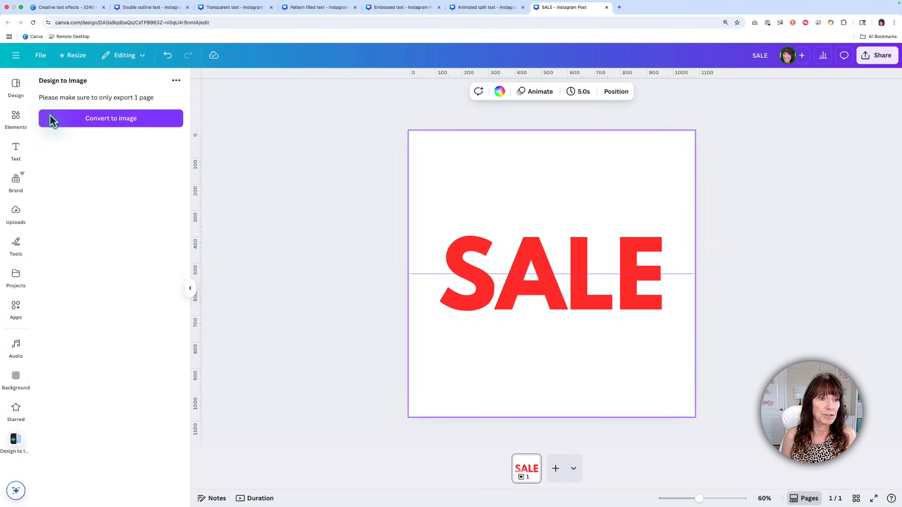
{"action": "left_click", "coordinate": [142, 120]}
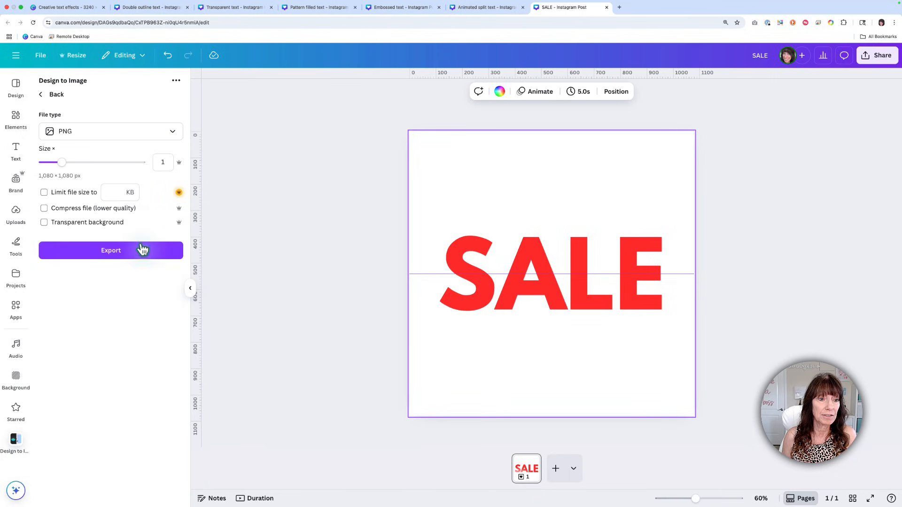
{"action": "left_click", "coordinate": [143, 254]}
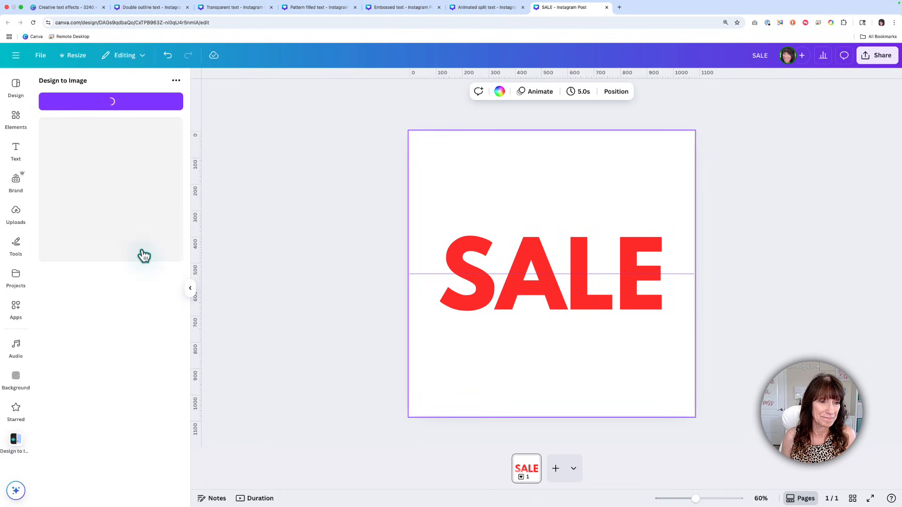
Step: Replace the SALE text with the converted SALE image on the current page and enlarge it to nearly the page width
{"action": "left_click", "coordinate": [482, 259]}
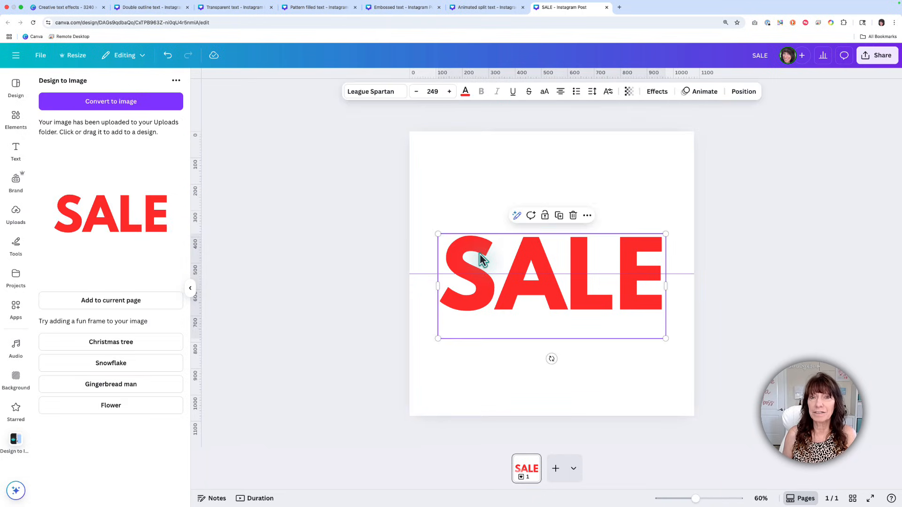
{"action": "key", "text": "Delete"}
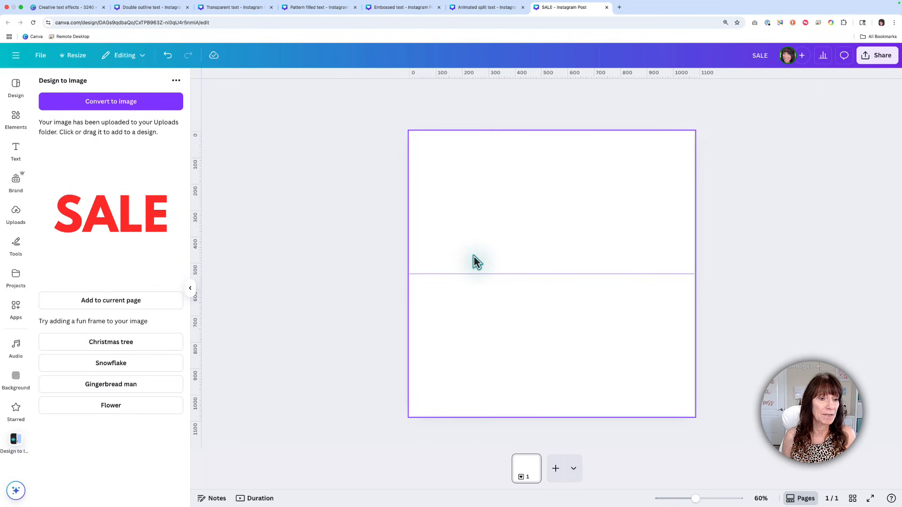
{"action": "left_click", "coordinate": [137, 302]}
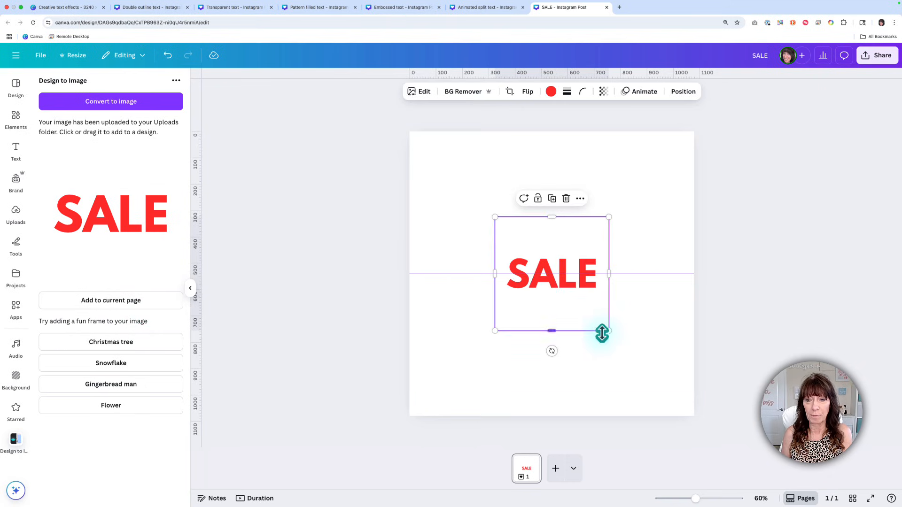
{"action": "left_click_drag", "start_coordinate": [608, 331], "coordinate": [674, 396]}
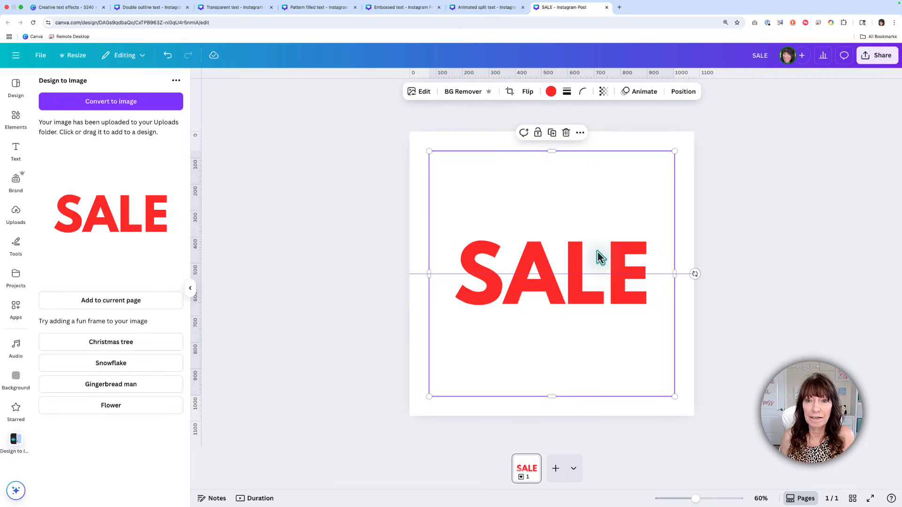
Step: Duplicate the SALE image and align the copy exactly over the original
{"action": "left_click", "coordinate": [552, 133]}
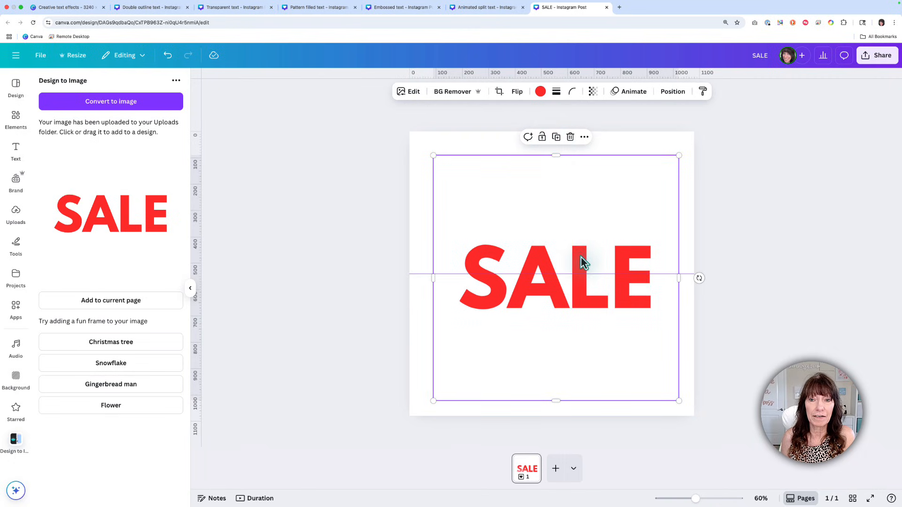
{"action": "left_click_drag", "start_coordinate": [581, 256], "coordinate": [578, 254]}
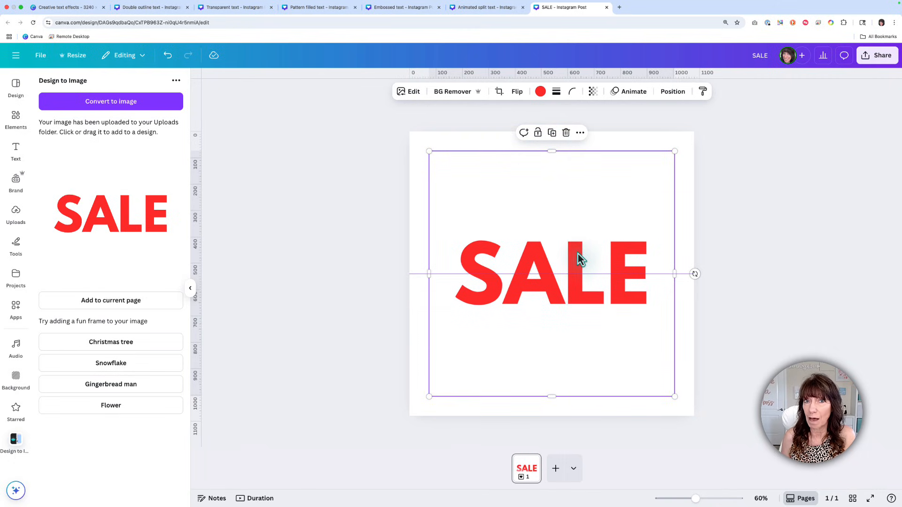
{"action": "key", "text": "super+slash"}
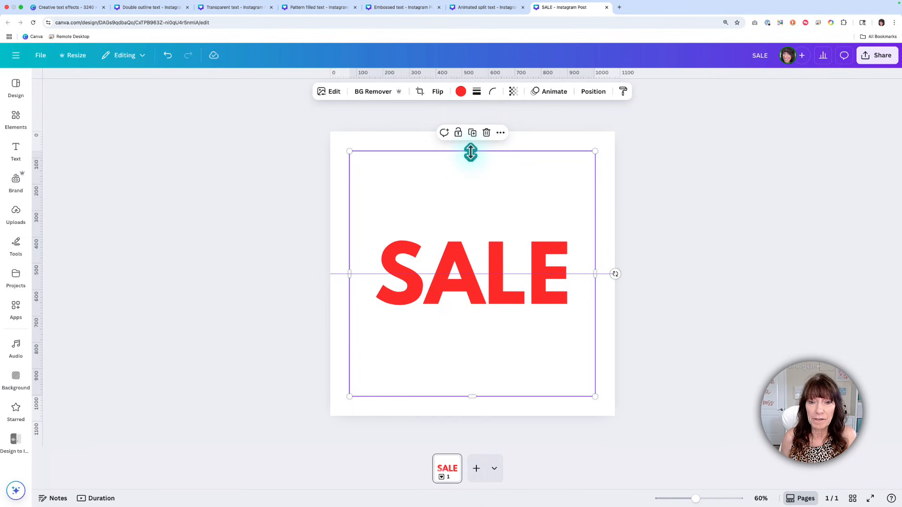
Step: Crop one SALE image to its lower half and the other to its upper half, both meeting at the middle guide
{"action": "left_click_drag", "start_coordinate": [470, 152], "coordinate": [471, 274]}
{"action": "key", "text": "super+z"}
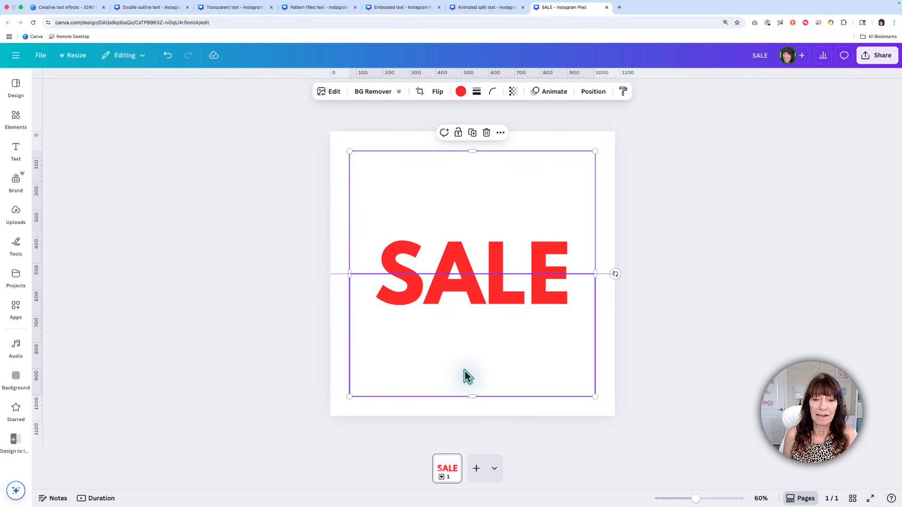
{"action": "left_click_drag", "start_coordinate": [470, 397], "coordinate": [470, 274]}
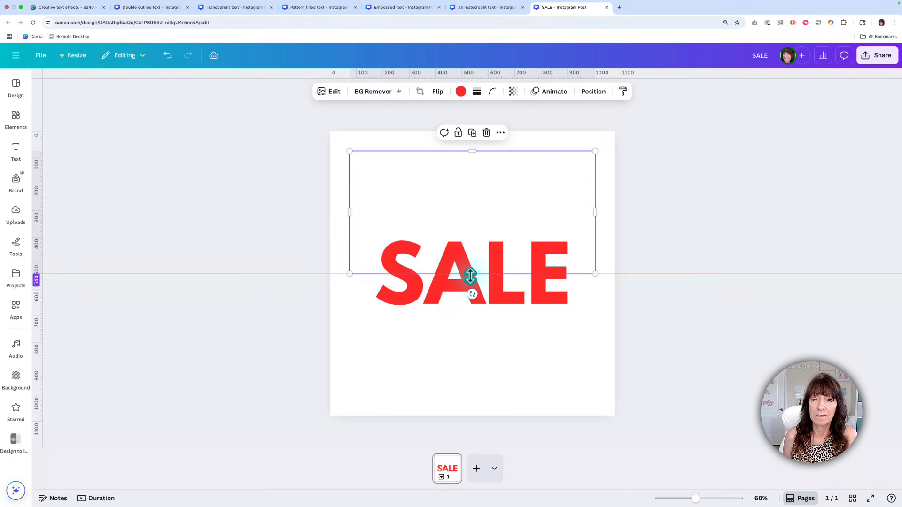
{"action": "left_click", "coordinate": [604, 332]}
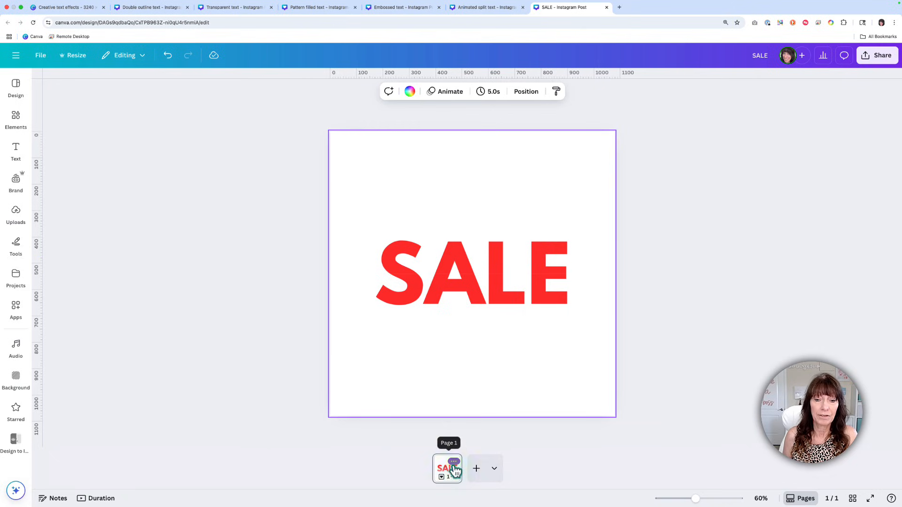
Step: Duplicate the page and, on page 2, move the upper SALE half up and the lower half down to open a gap
{"action": "left_click", "coordinate": [454, 463]}
{"action": "left_click", "coordinate": [500, 301]}
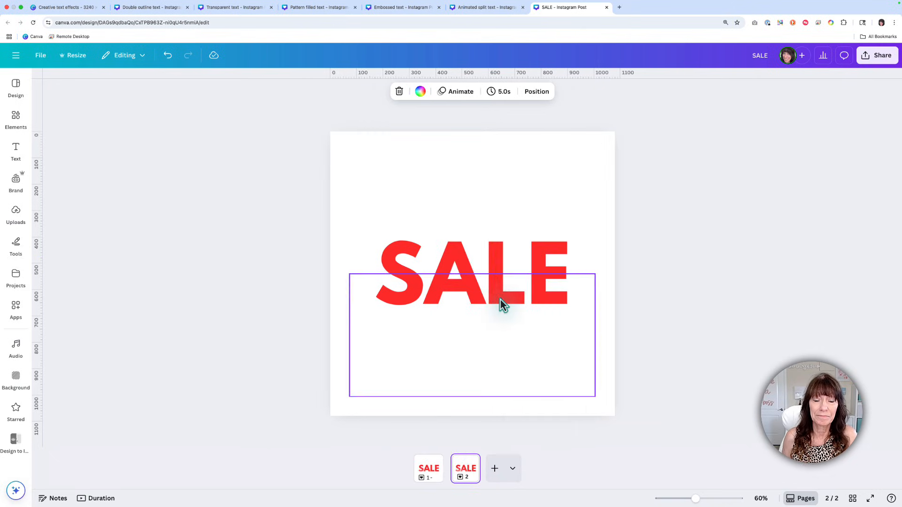
{"action": "left_click", "coordinate": [489, 232]}
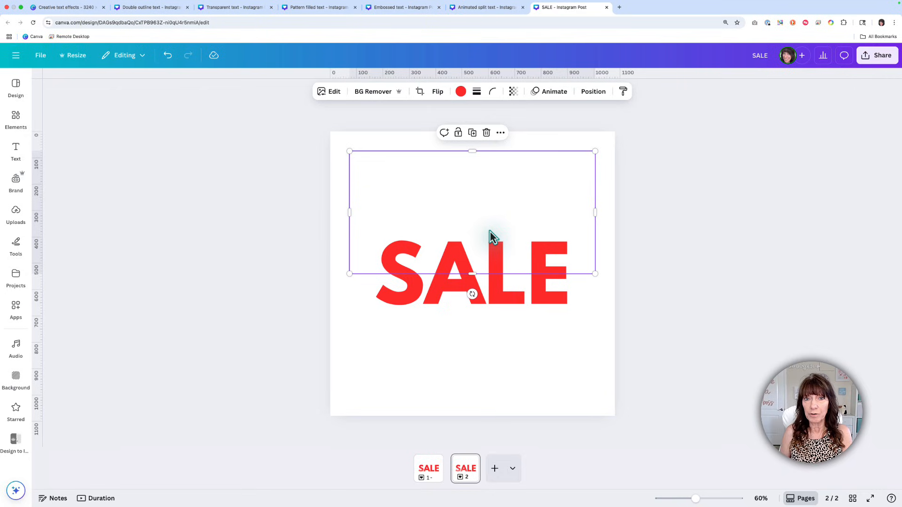
{"action": "left_click_drag", "start_coordinate": [489, 230], "coordinate": [491, 213]}
{"action": "left_click", "coordinate": [478, 342]}
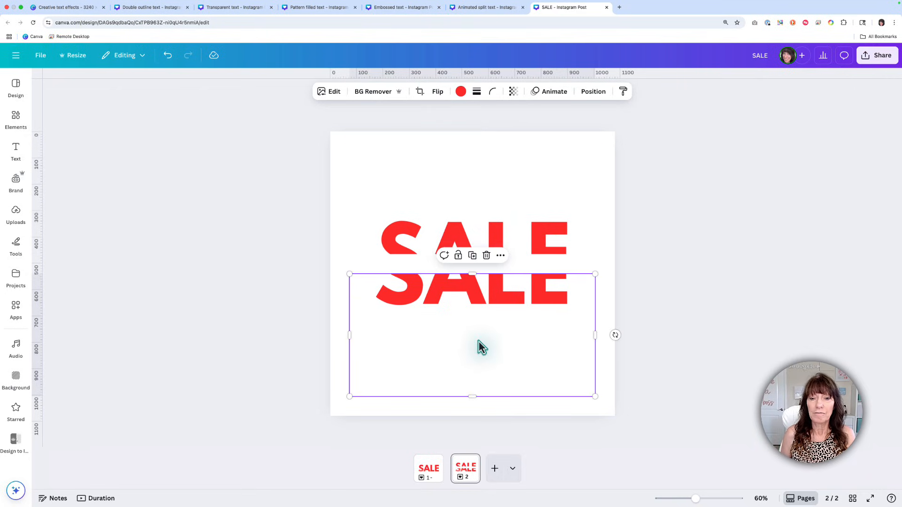
{"action": "left_click_drag", "start_coordinate": [492, 312], "coordinate": [492, 331]}
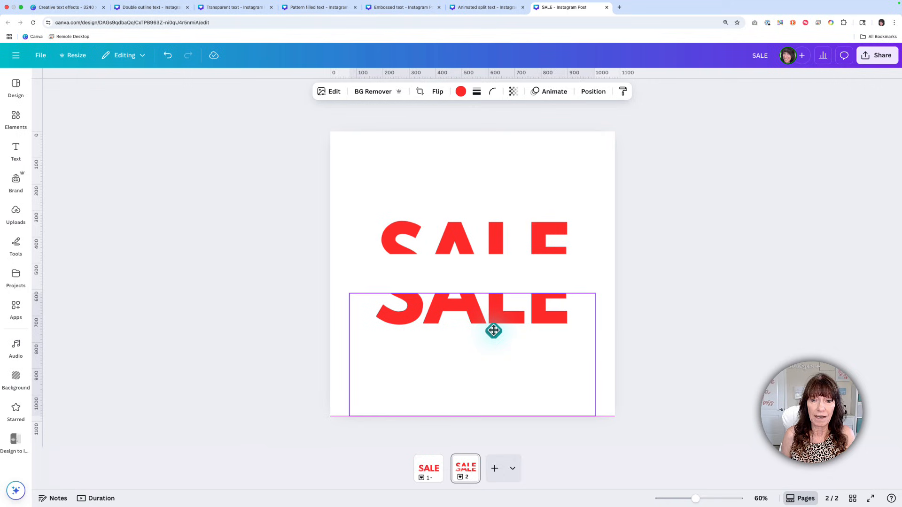
{"action": "left_click", "coordinate": [599, 289]}
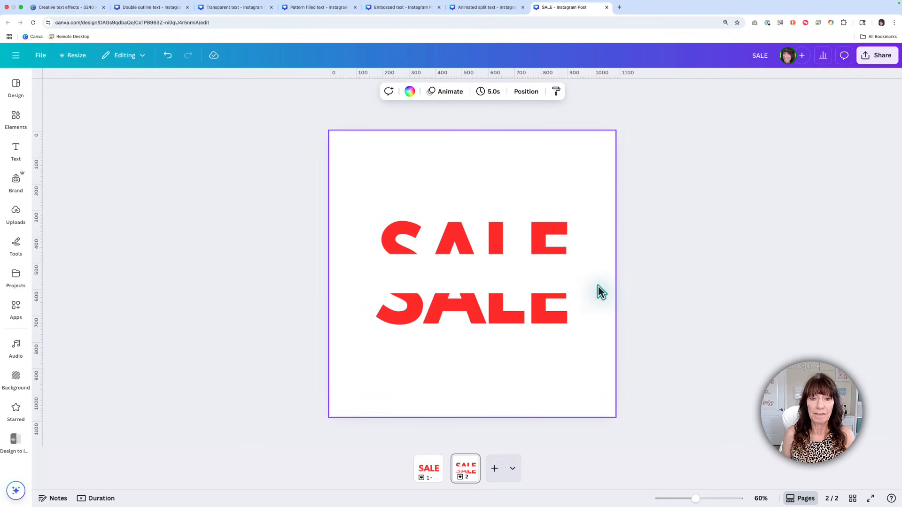
Step: Paste the text 30% OFF THIS WEEKEND ONLY into the gap between the SALE halves on page 2
{"action": "key", "text": "ctrl+v"}
{"action": "left_click", "coordinate": [598, 285]}
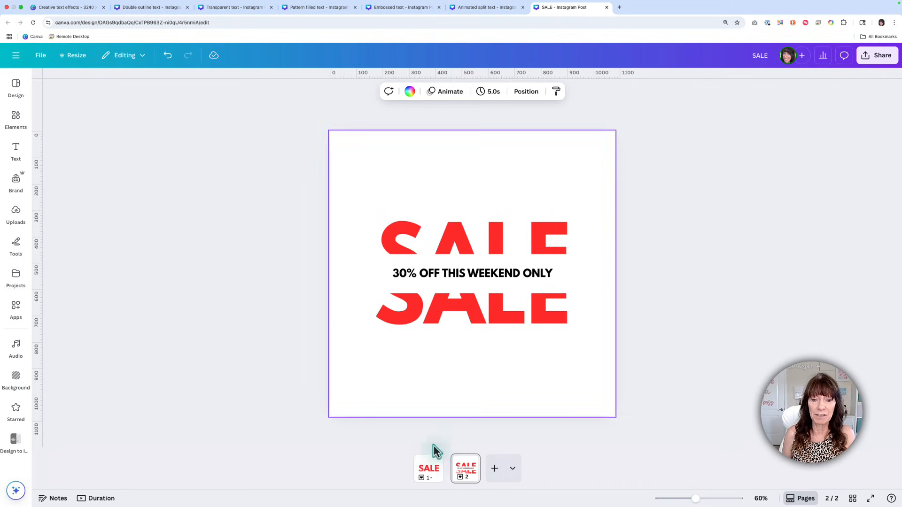
{"action": "left_click", "coordinate": [431, 470]}
{"action": "left_click", "coordinate": [465, 469]}
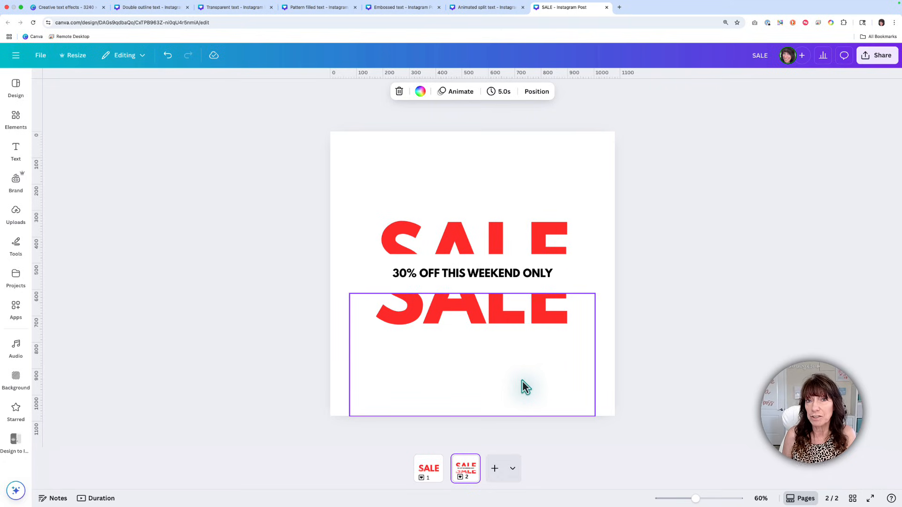
Step: Duplicate pages 1 and 2 together three times to make eight alternating pages
{"action": "left_click", "coordinate": [432, 474]}
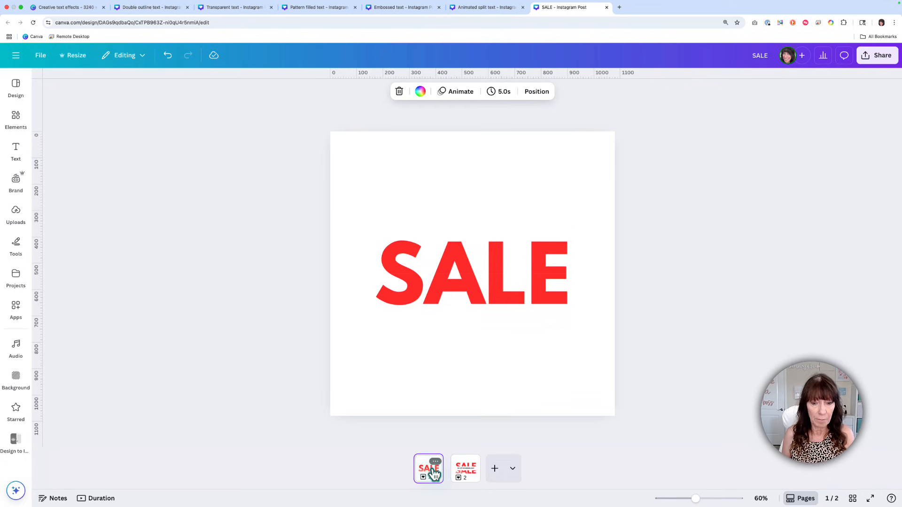
{"action": "left_click", "coordinate": [460, 478]}
{"action": "key", "text": "ctrl+d"}
{"action": "key", "text": "ctrl+d"}
{"action": "key", "text": "ctrl+d"}
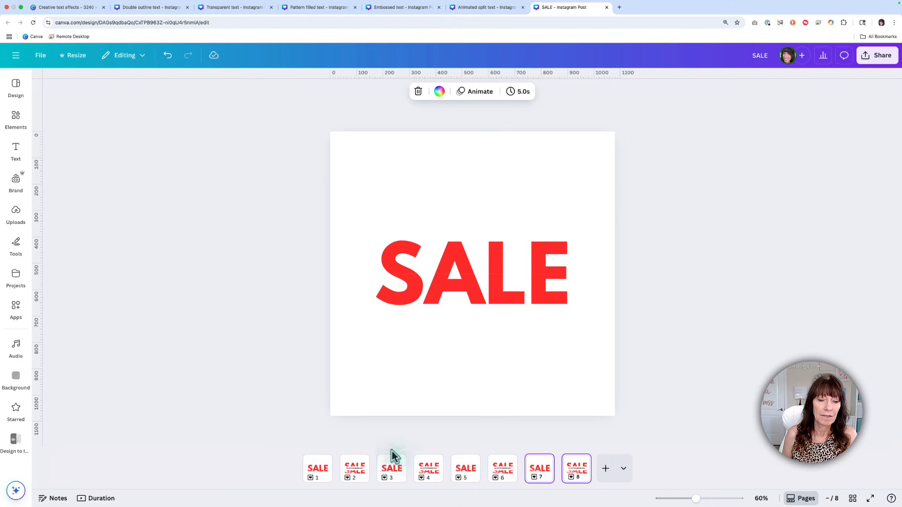
Step: Apply a Match & Move transition with a duration of 0.2 seconds between all pages
{"action": "mouse_move", "coordinate": [336, 477]}
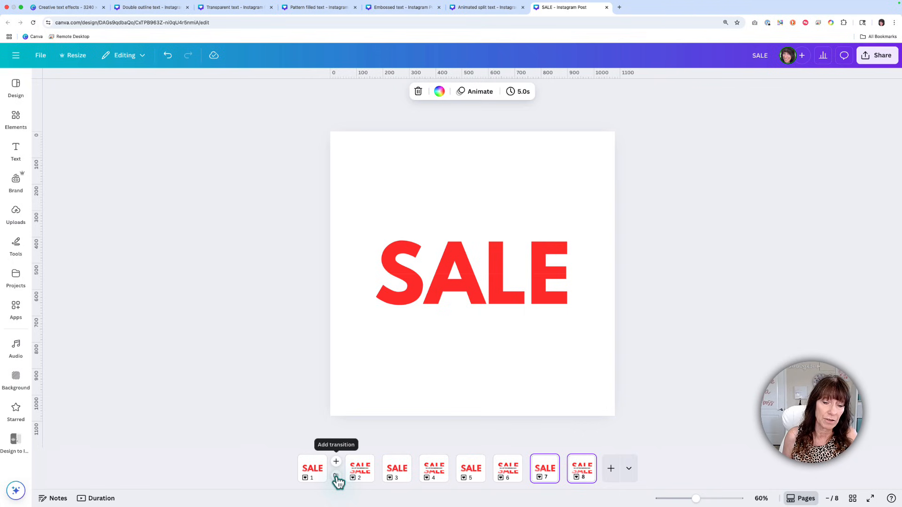
{"action": "left_click", "coordinate": [337, 475]}
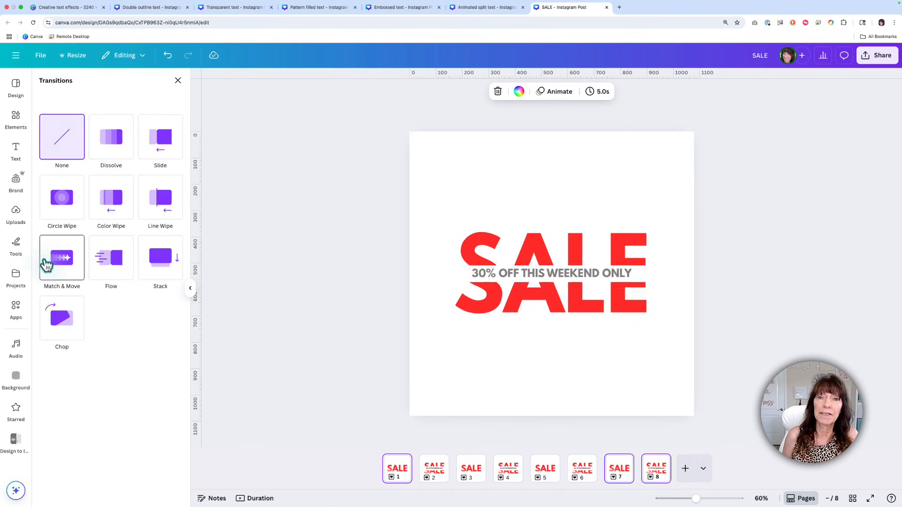
{"action": "left_click", "coordinate": [48, 265]}
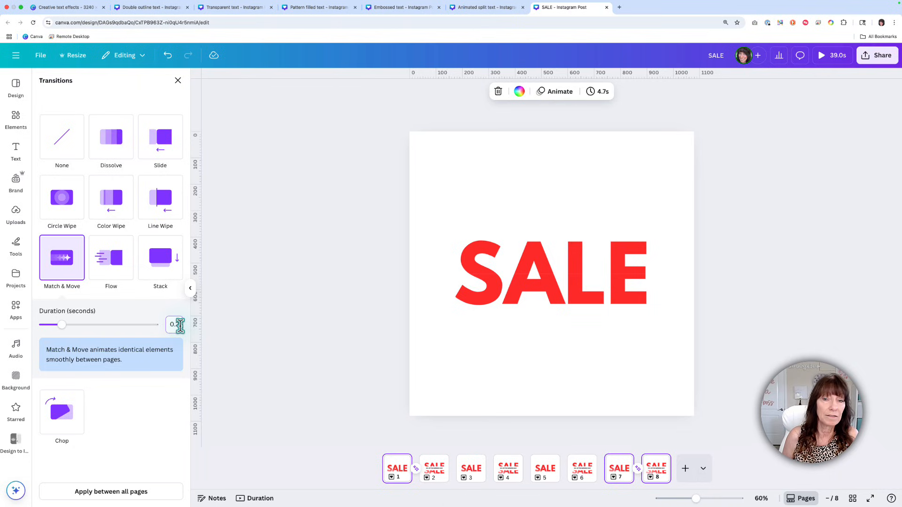
{"action": "left_click", "coordinate": [154, 498]}
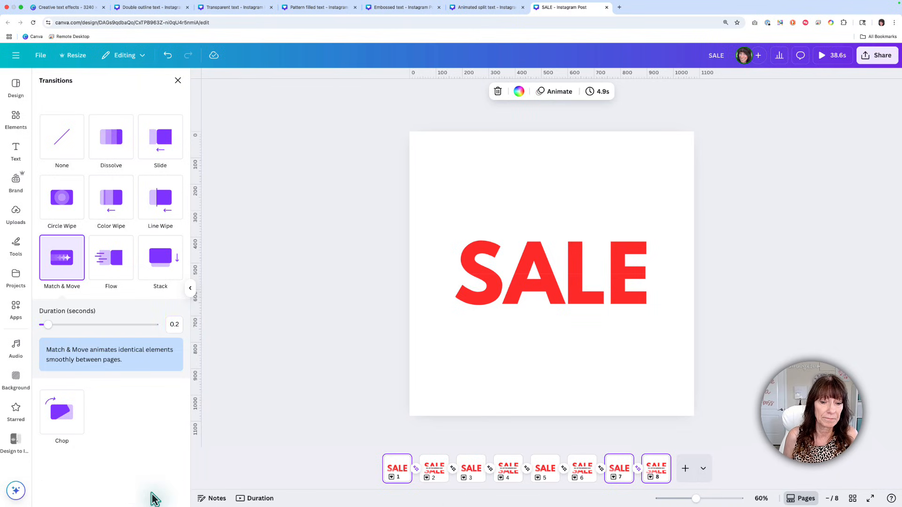
{"action": "left_click", "coordinate": [303, 446]}
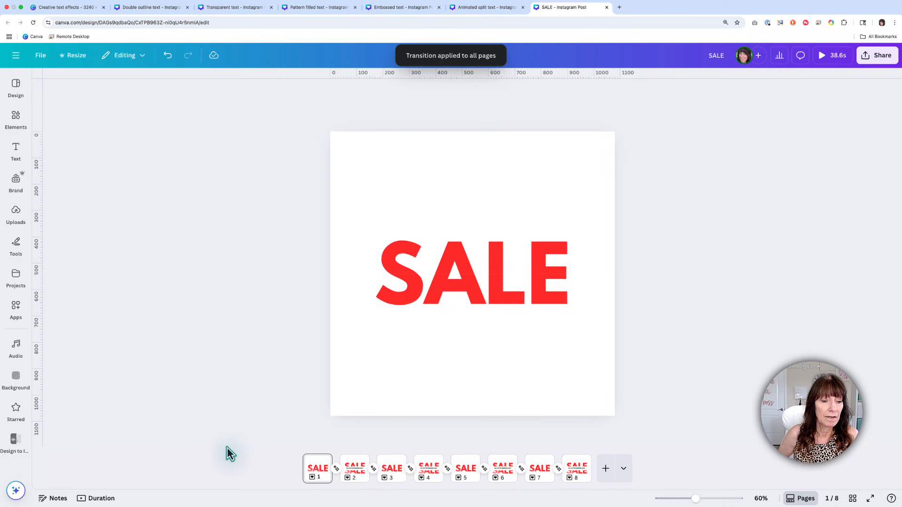
Step: Show the page timeline, preview the transition from page 1 to page 2, and return the playhead to the start
{"action": "left_click", "coordinate": [100, 498]}
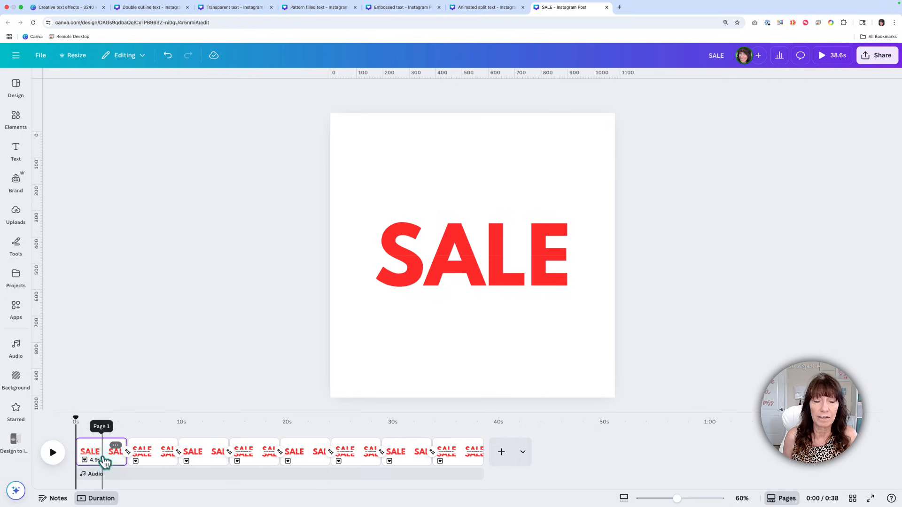
{"action": "left_click", "coordinate": [53, 453]}
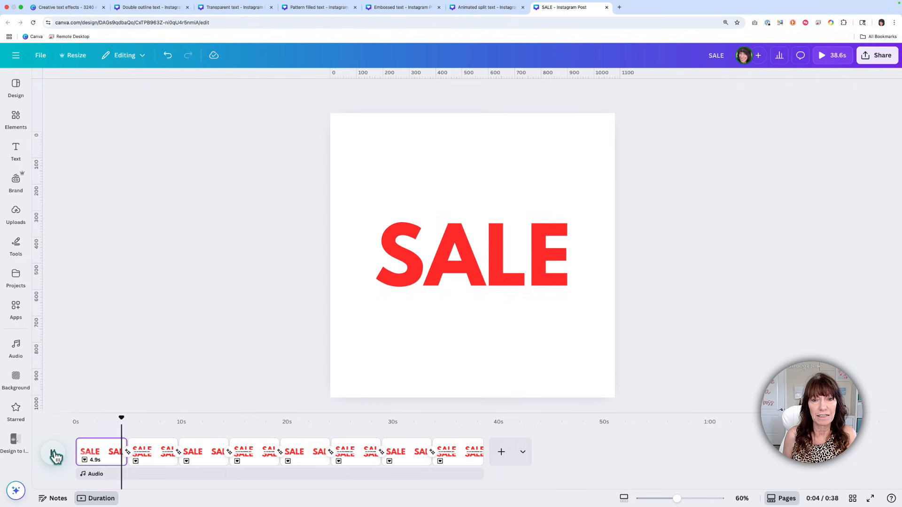
{"action": "left_click", "coordinate": [52, 455]}
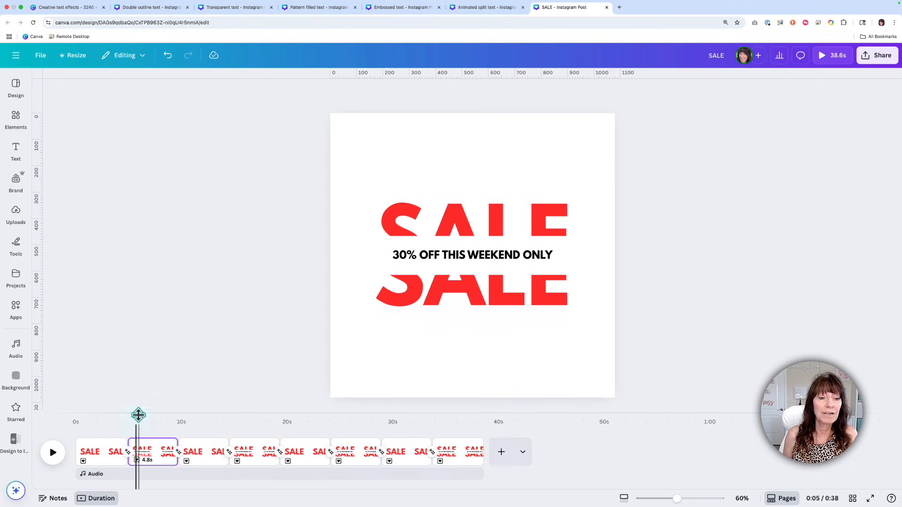
{"action": "left_click_drag", "start_coordinate": [139, 421], "coordinate": [50, 421]}
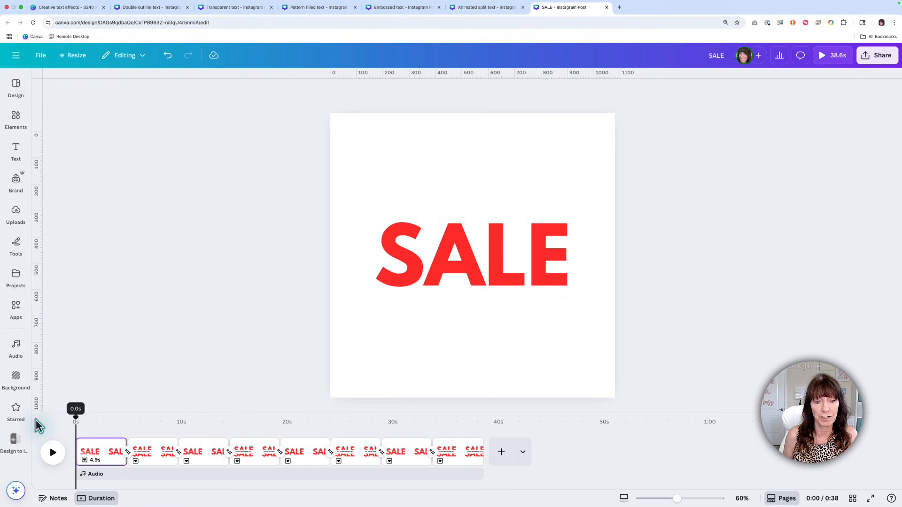
Step: Set the timing of the four intact SALE pages (1, 3, 5 and 7) to 0.2 seconds
{"action": "left_click", "coordinate": [108, 449]}
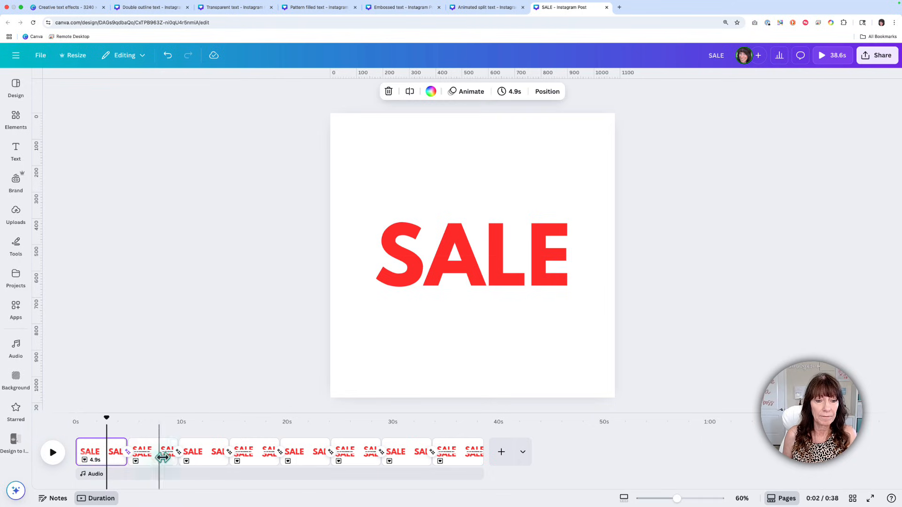
{"action": "left_click", "coordinate": [207, 461], "text": "shift"}
{"action": "left_click", "coordinate": [308, 462], "text": "shift"}
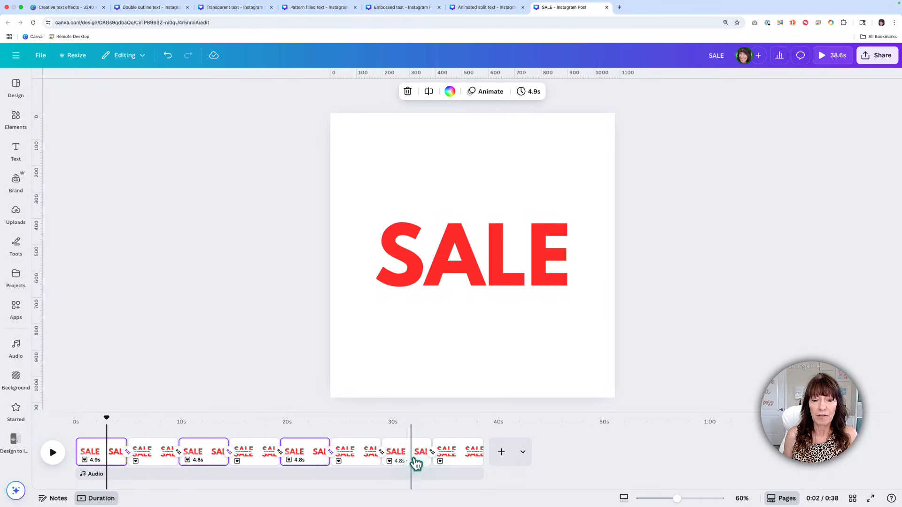
{"action": "left_click", "coordinate": [412, 461], "text": "shift"}
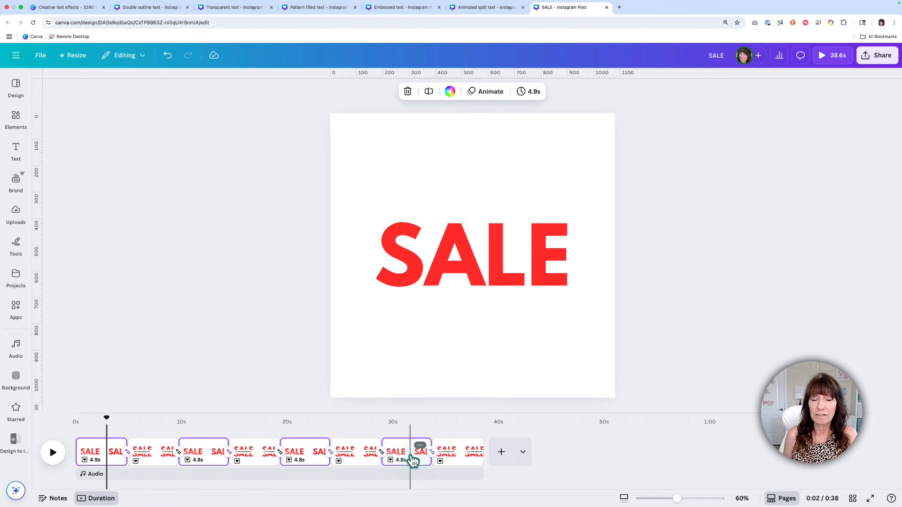
{"action": "left_click", "coordinate": [538, 95]}
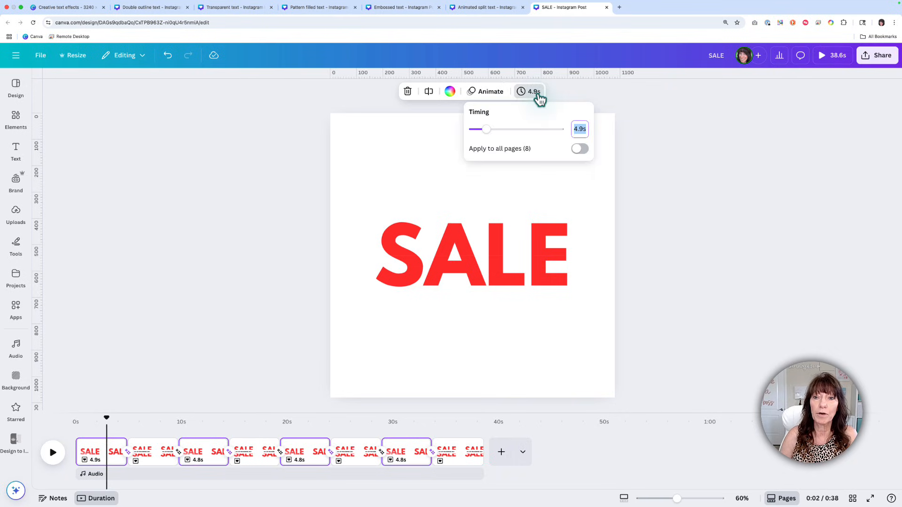
{"action": "key", "text": "Return"}
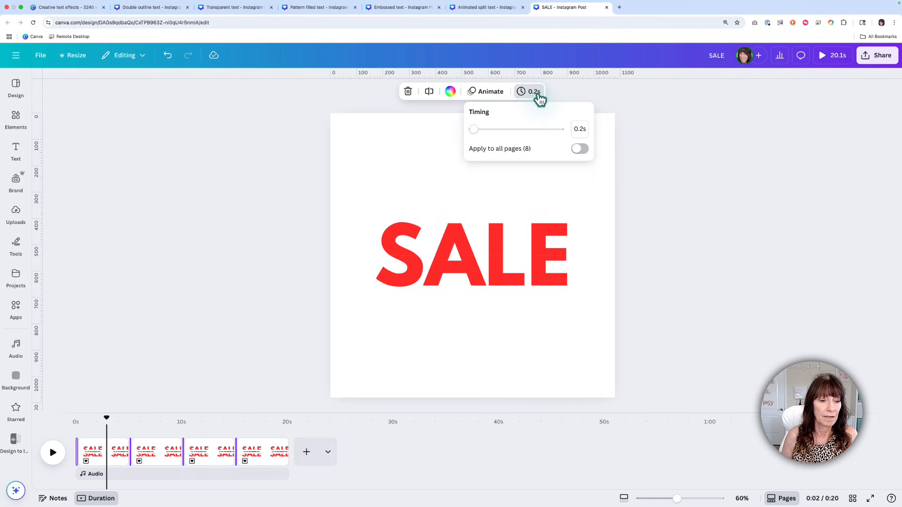
Step: Set the timing of the four split SALE pages to 1.2 seconds and play the animation from the start
{"action": "left_click", "coordinate": [101, 454]}
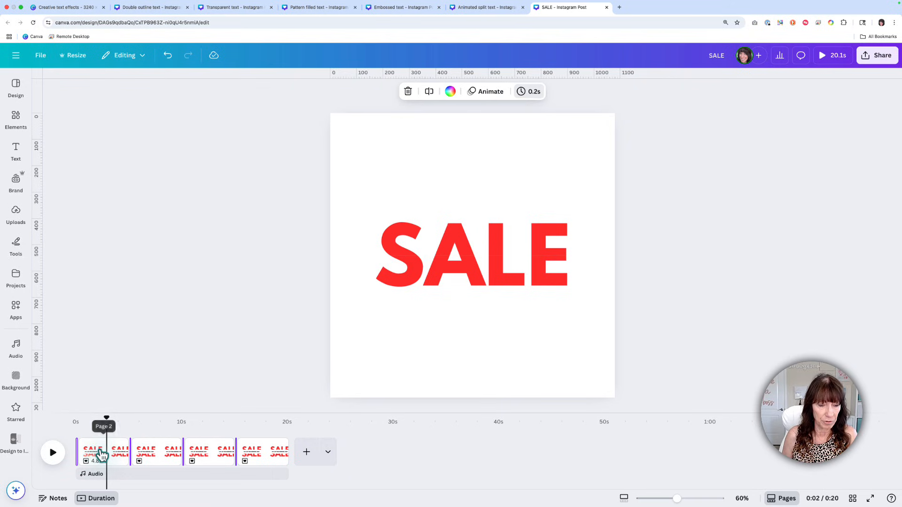
{"action": "left_click", "coordinate": [137, 454], "text": "shift"}
{"action": "left_click", "coordinate": [206, 452], "text": "shift"}
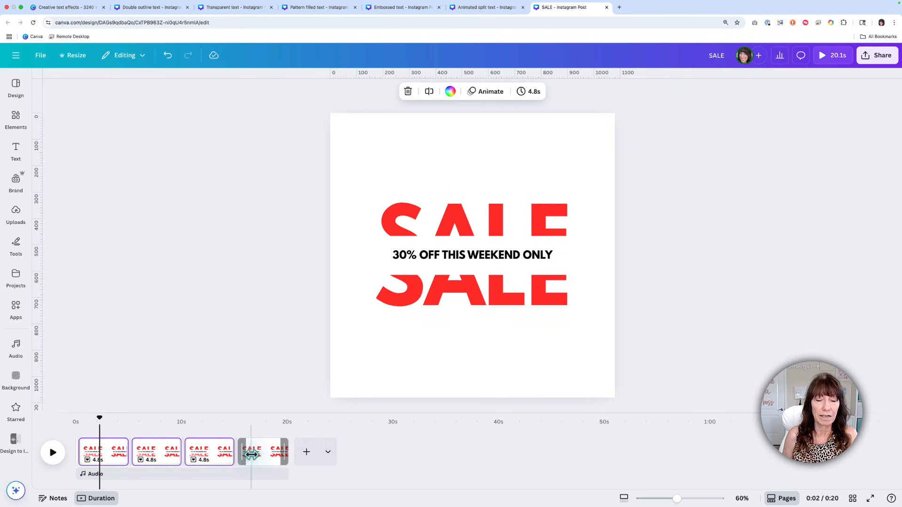
{"action": "left_click", "coordinate": [252, 453], "text": "shift"}
{"action": "left_click", "coordinate": [536, 92]}
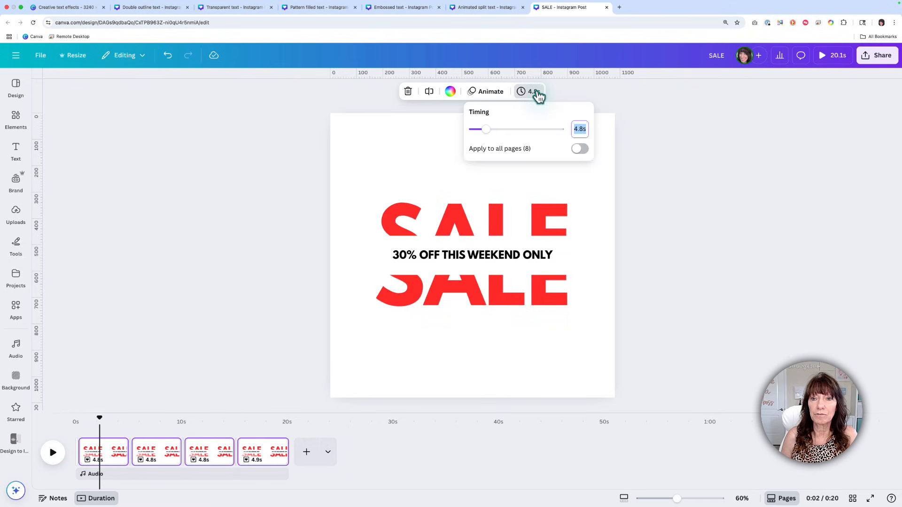
{"action": "type", "text": "1.2"}
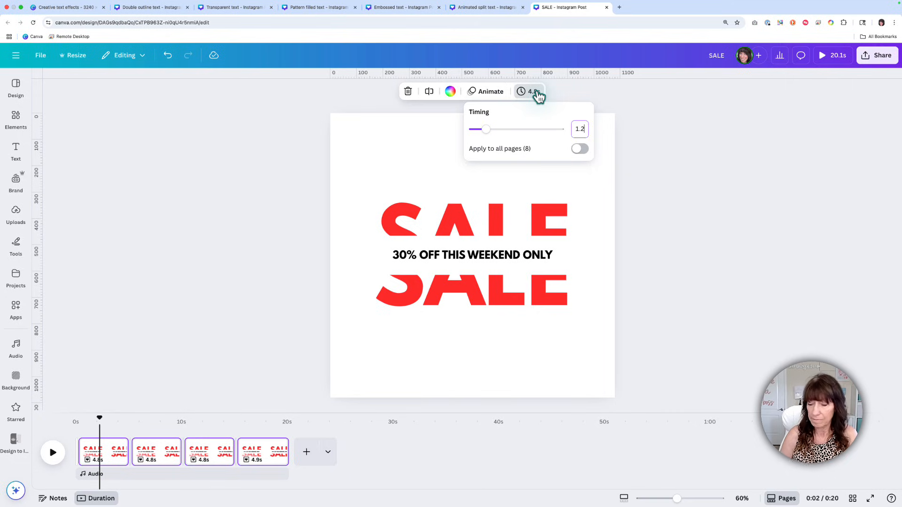
{"action": "key", "text": "Return"}
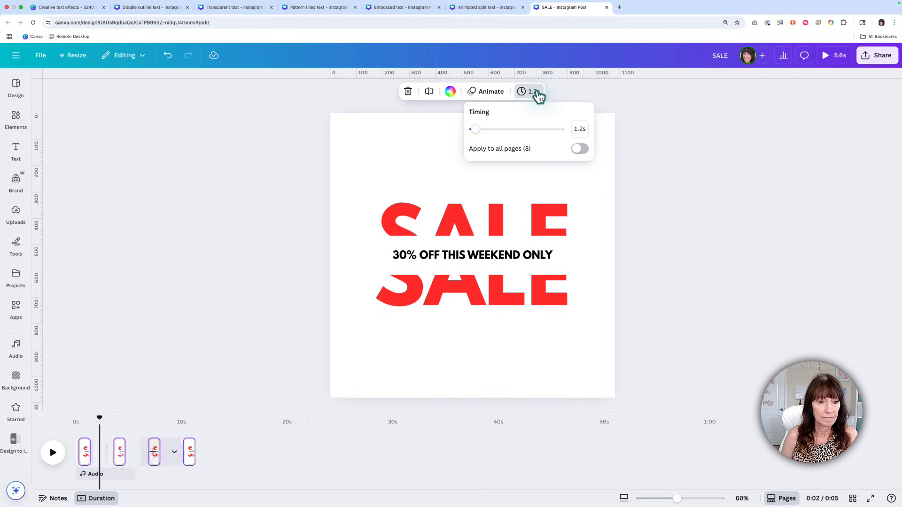
{"action": "left_click_drag", "start_coordinate": [104, 425], "coordinate": [72, 421]}
{"action": "left_click", "coordinate": [53, 454]}
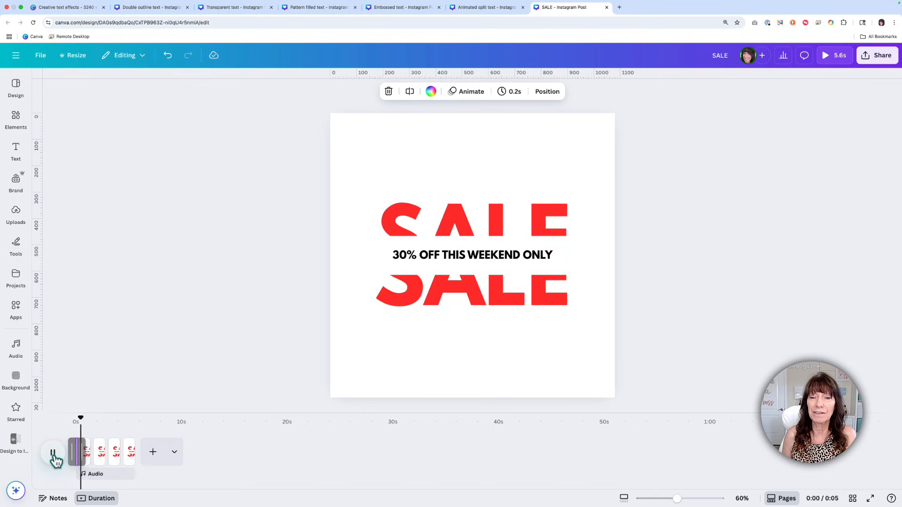